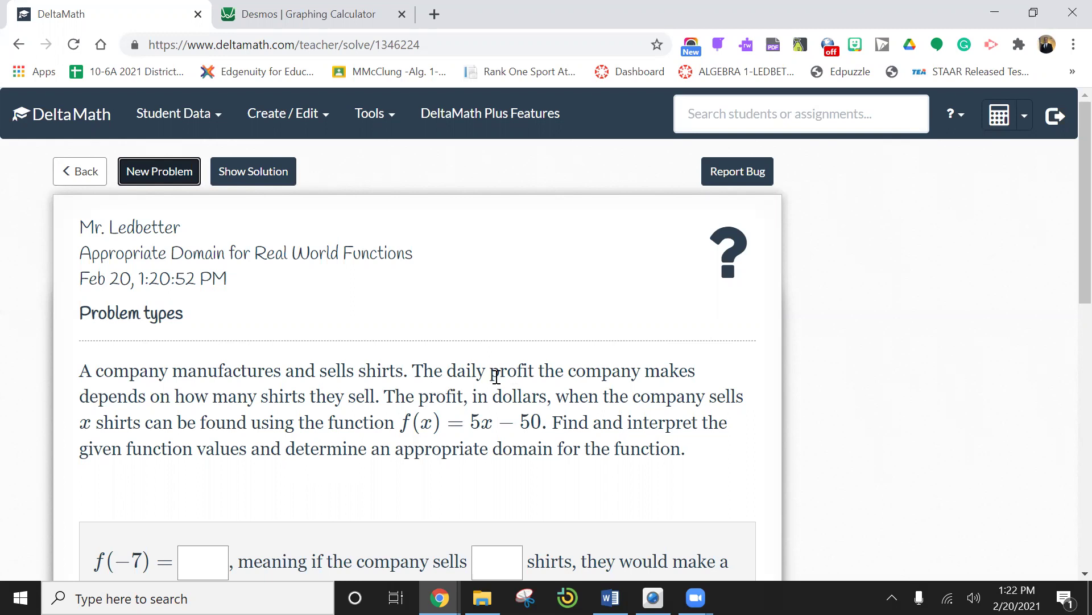
pyautogui.scroll(-2, 437, 387)
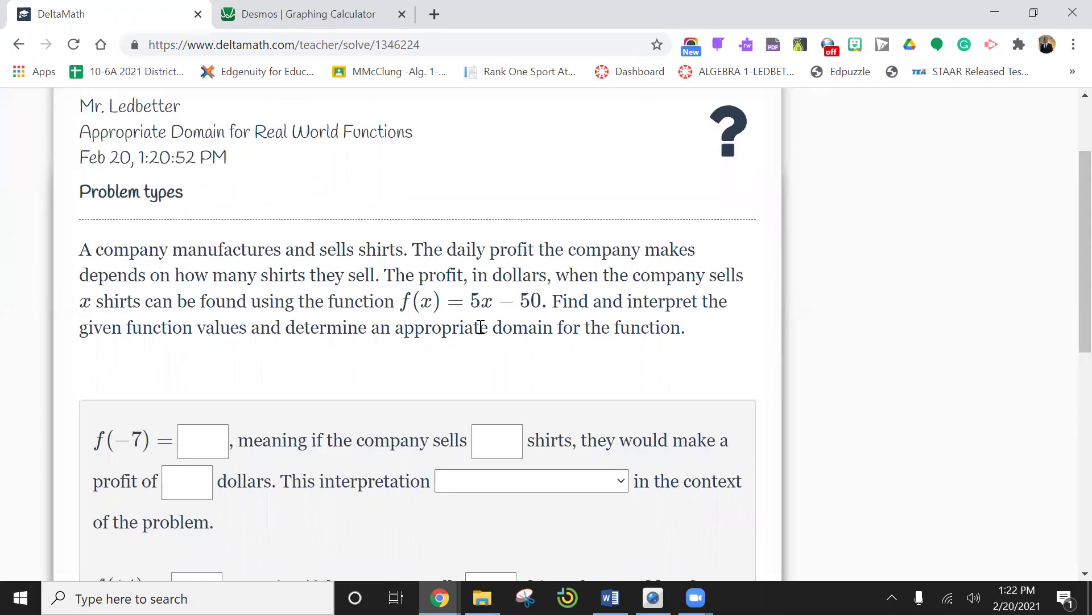
pyautogui.scroll(-2, 478, 333)
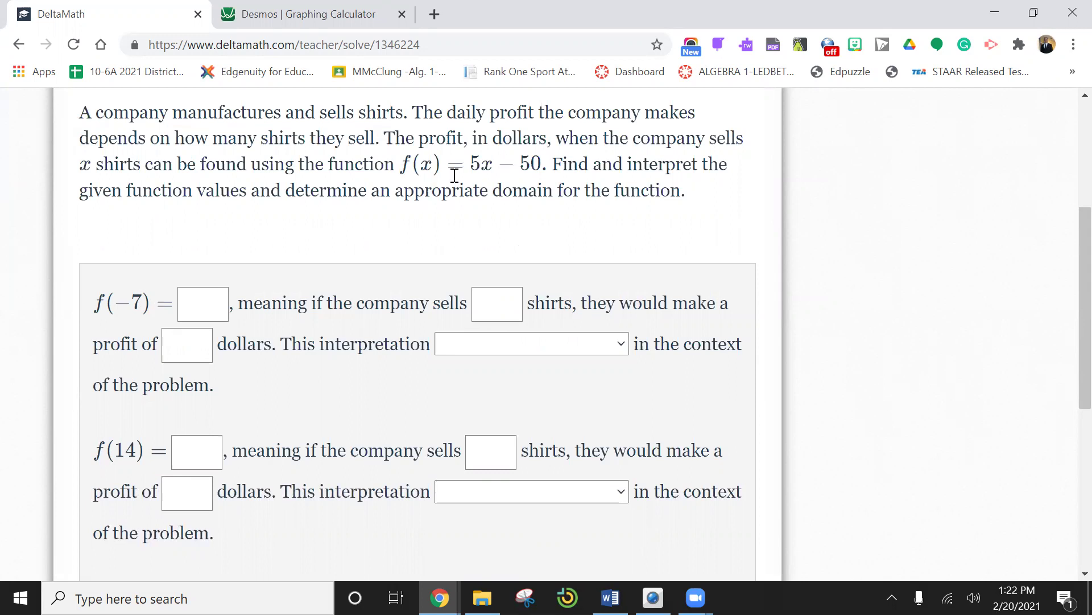
# Delete the old quadratic expression from the Desmos calculator.
pyautogui.hotkey('ctrl', 'Tab')
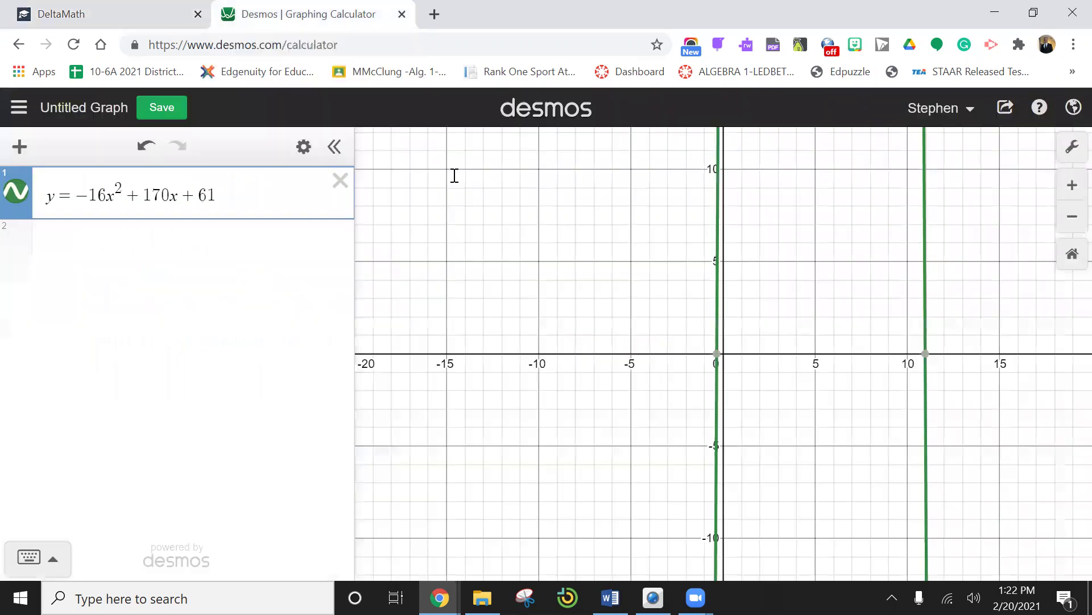
pyautogui.click(341, 179)
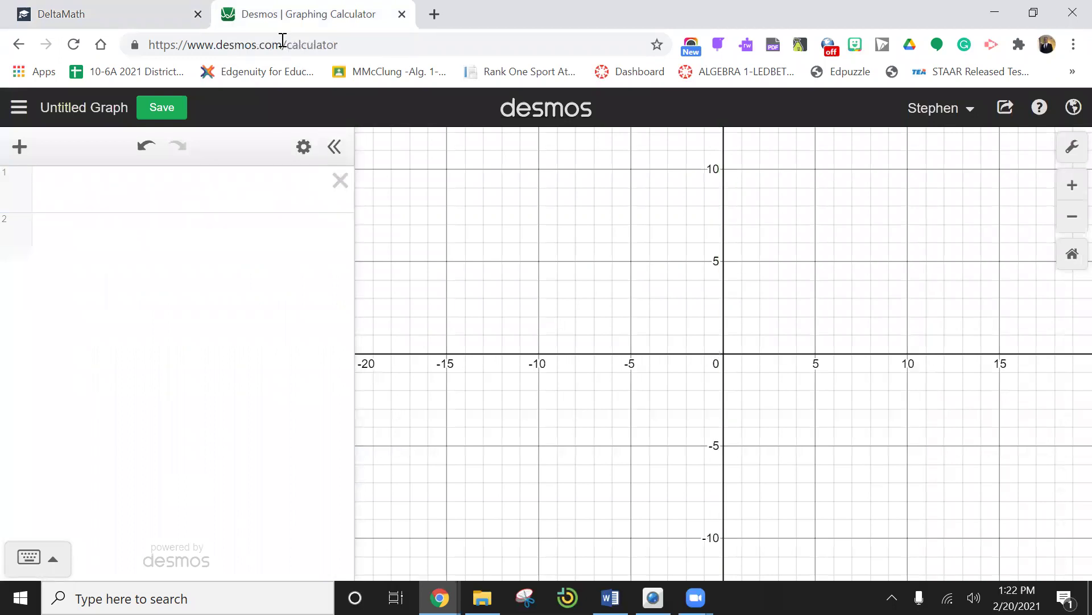
pyautogui.hotkey('ctrl', 'Tab')
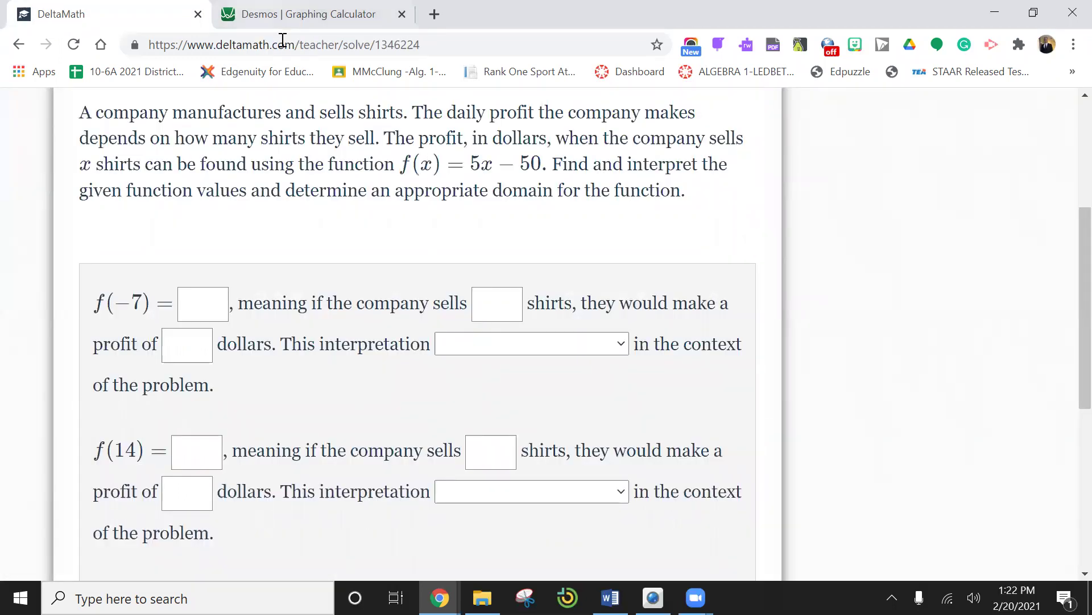
# Enter y = 5x − 50 in Desmos and convert it to a table of values.
pyautogui.hotkey('ctrl', 'Tab')
pyautogui.click(115, 197)
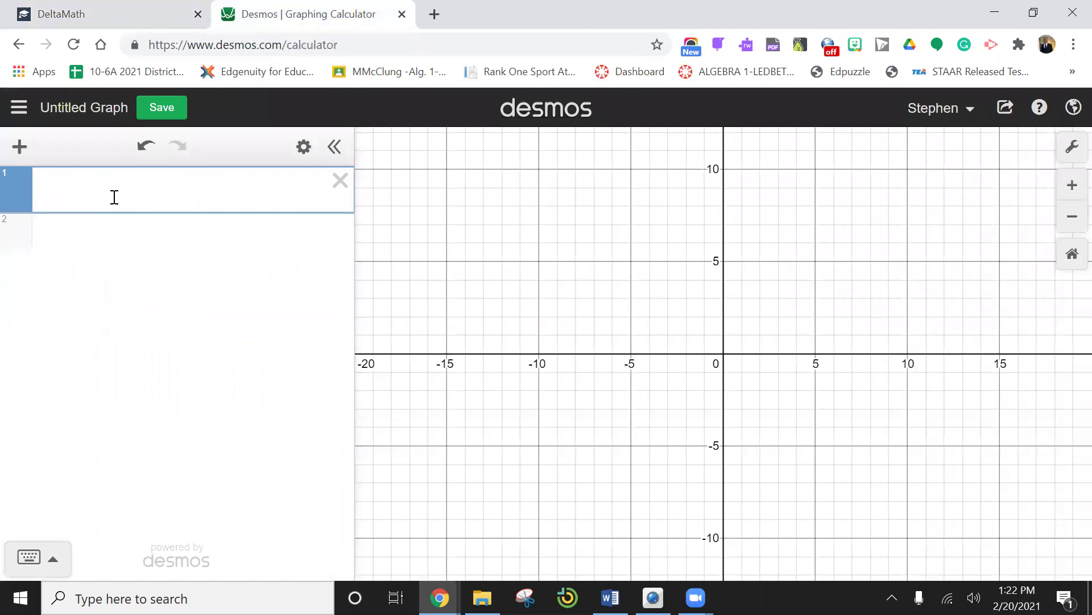
pyautogui.write('y=5x-50')
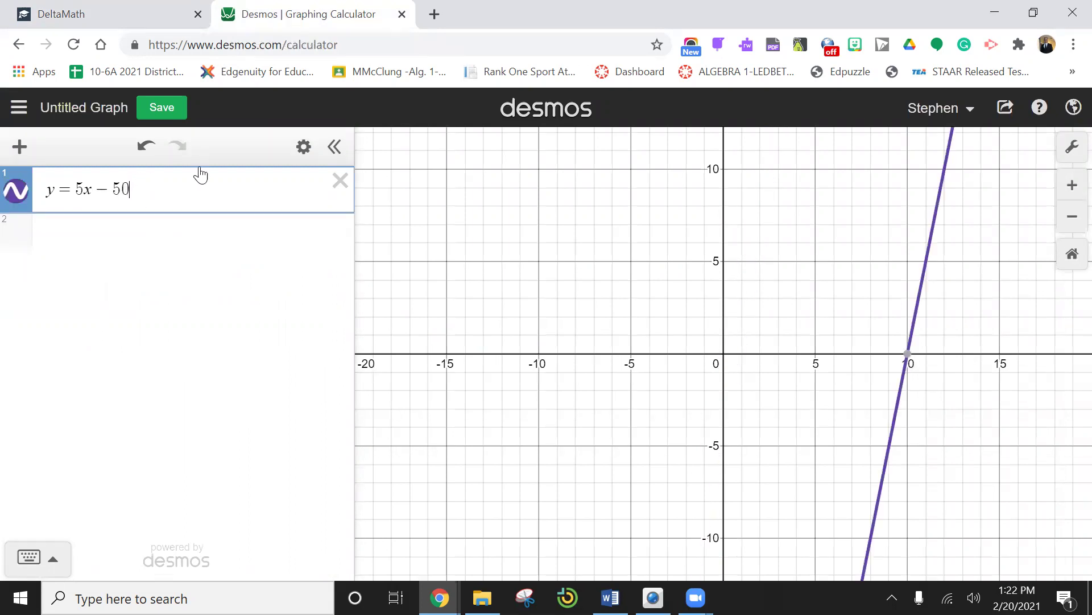
pyautogui.click(304, 148)
pyautogui.click(253, 190)
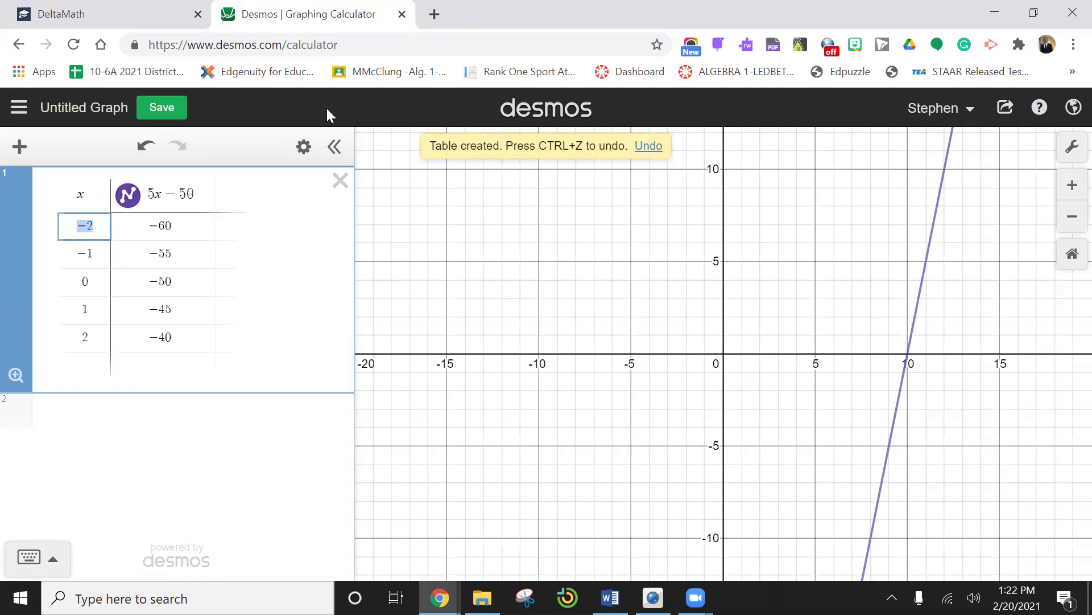
pyautogui.click(150, 28)
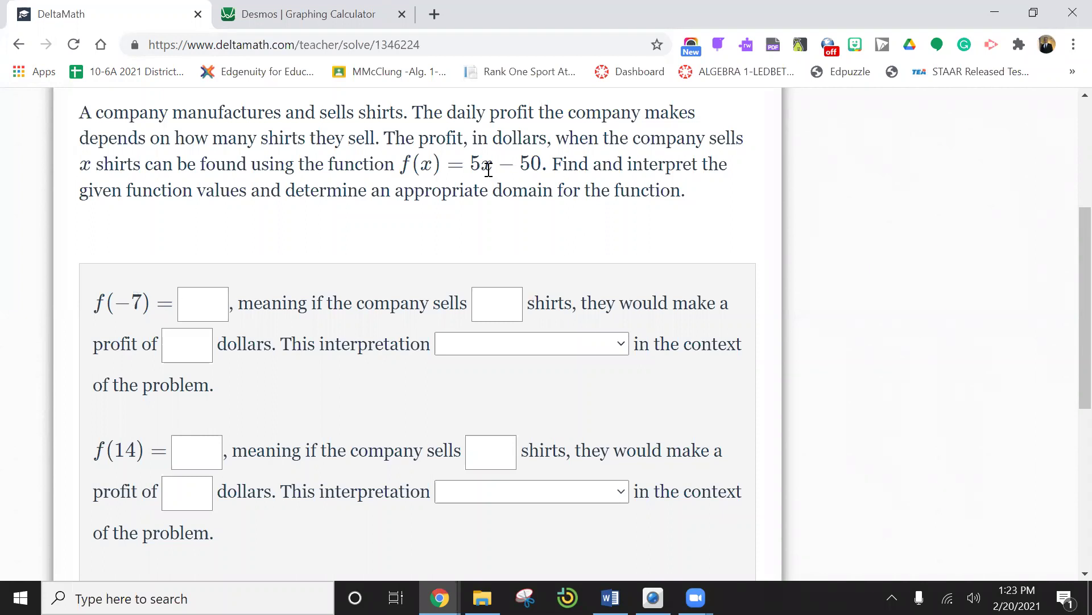
# Set the Desmos table's first x value to −7.
pyautogui.hotkey('ctrl', 'Tab')
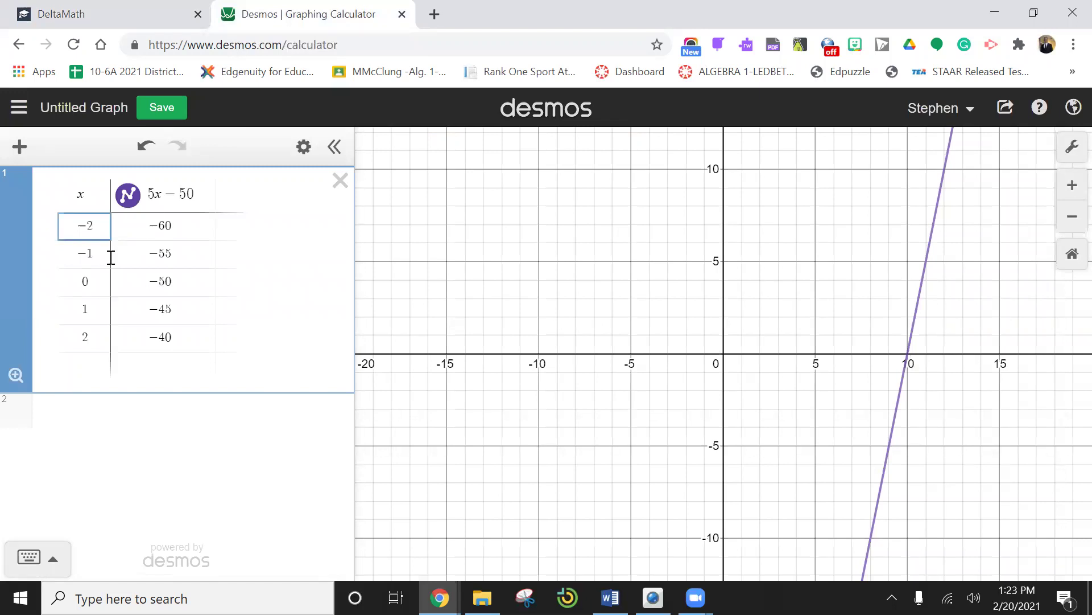
pyautogui.press('BackSpace')
pyautogui.write('7')
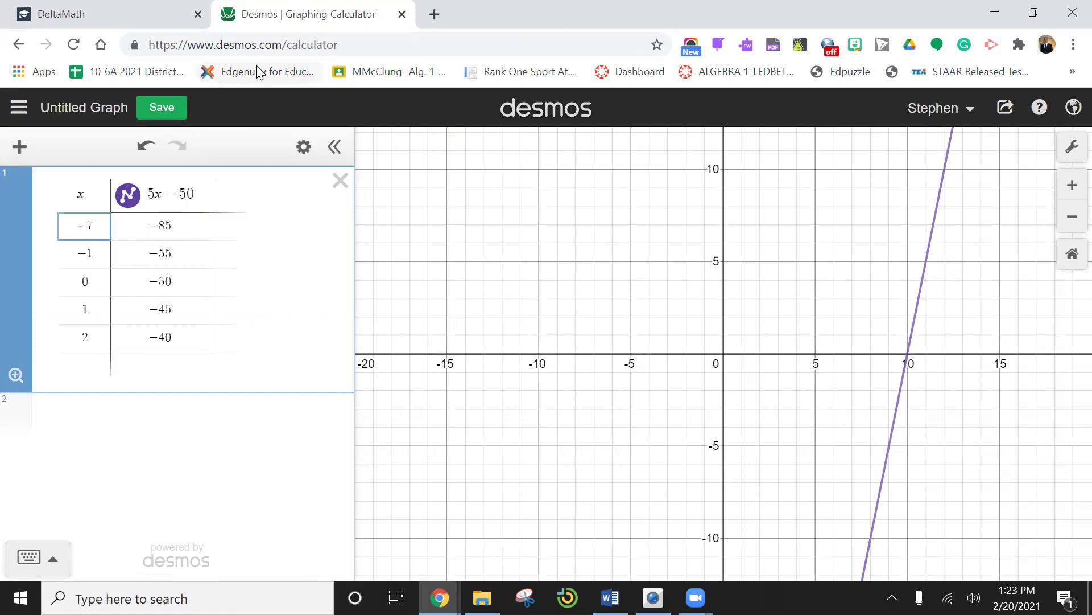
pyautogui.click(86, 13)
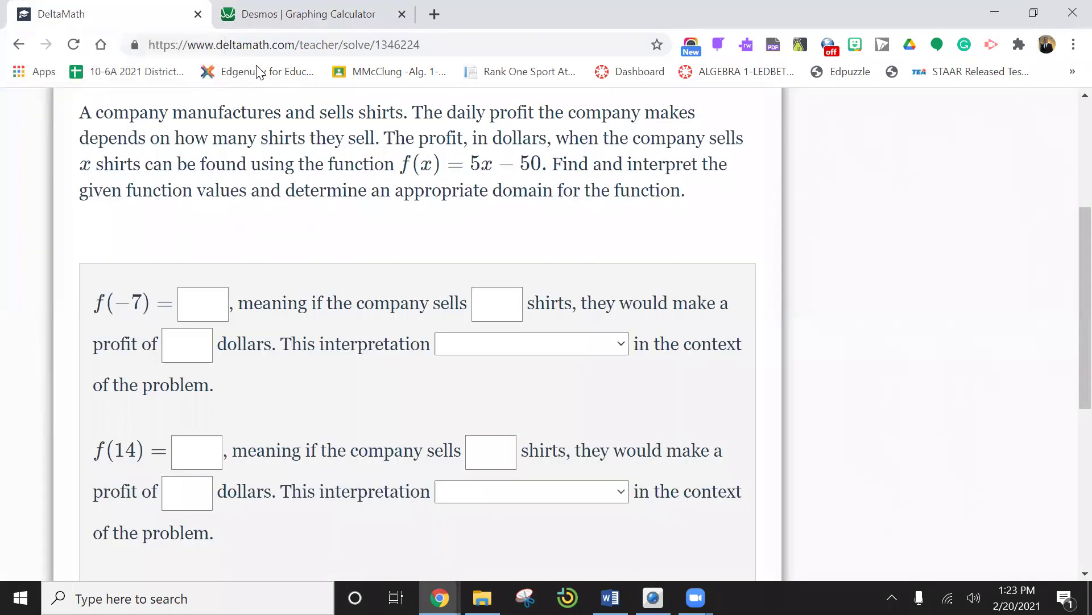
# Answer f(−7) as −85, with −7 shirts and −85 dollars, marked 'does NOT make sense'.
pyautogui.click(222, 312)
pyautogui.write('-85')
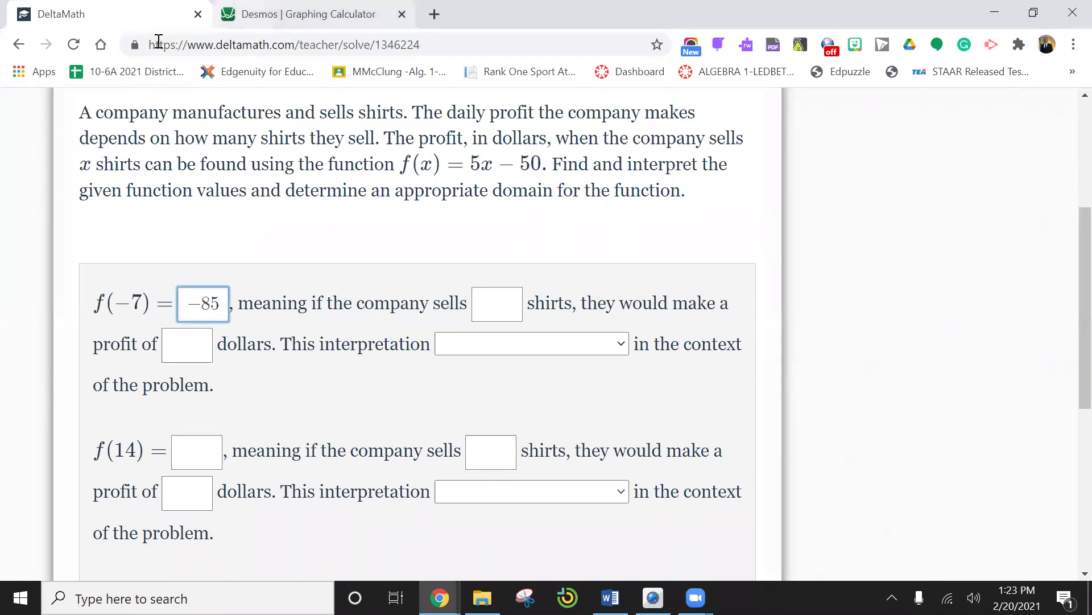
pyautogui.hotkey('ctrl', 'Tab')
pyautogui.hotkey('ctrl', 'Tab')
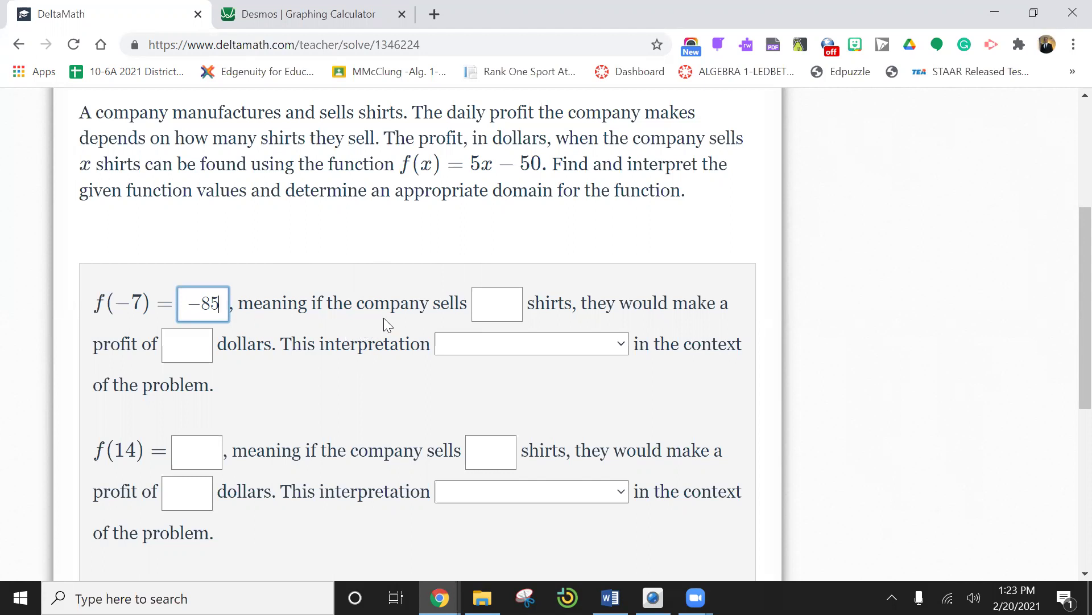
pyautogui.click(497, 304)
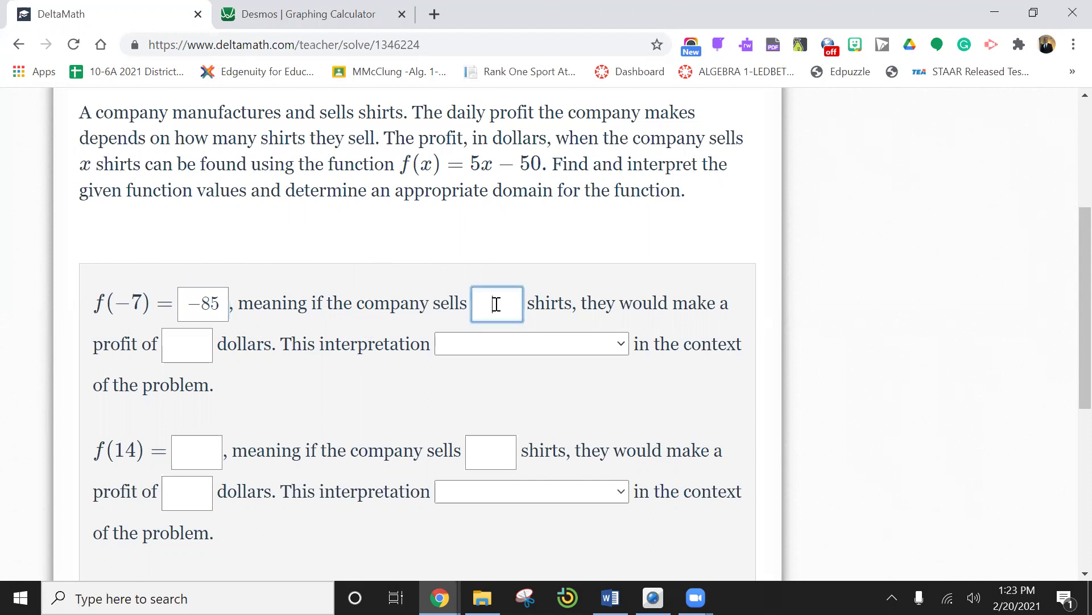
pyautogui.write('-7')
pyautogui.click(194, 345)
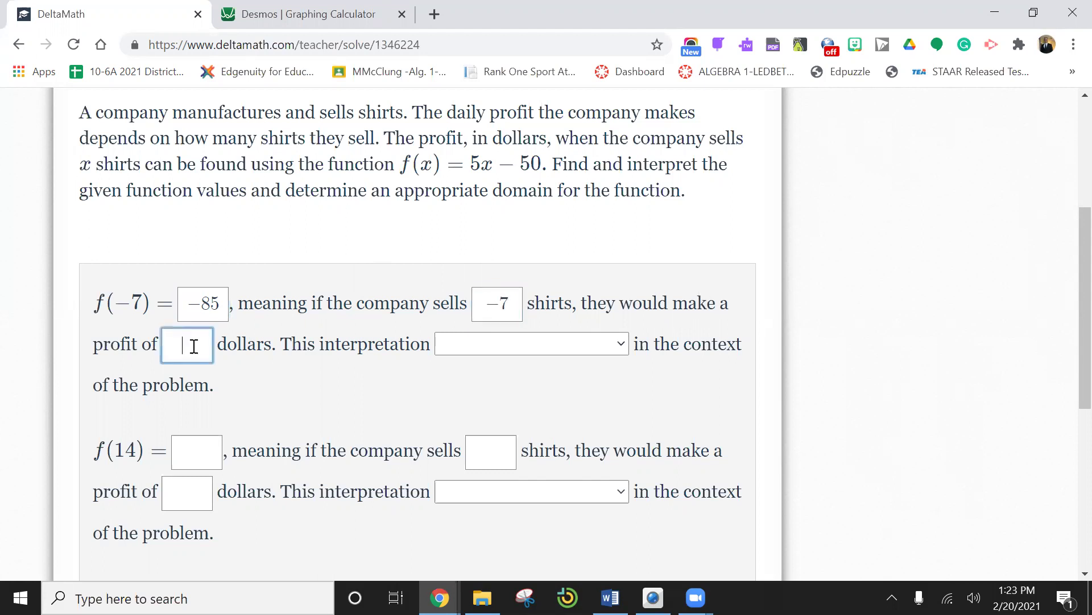
pyautogui.write('-85')
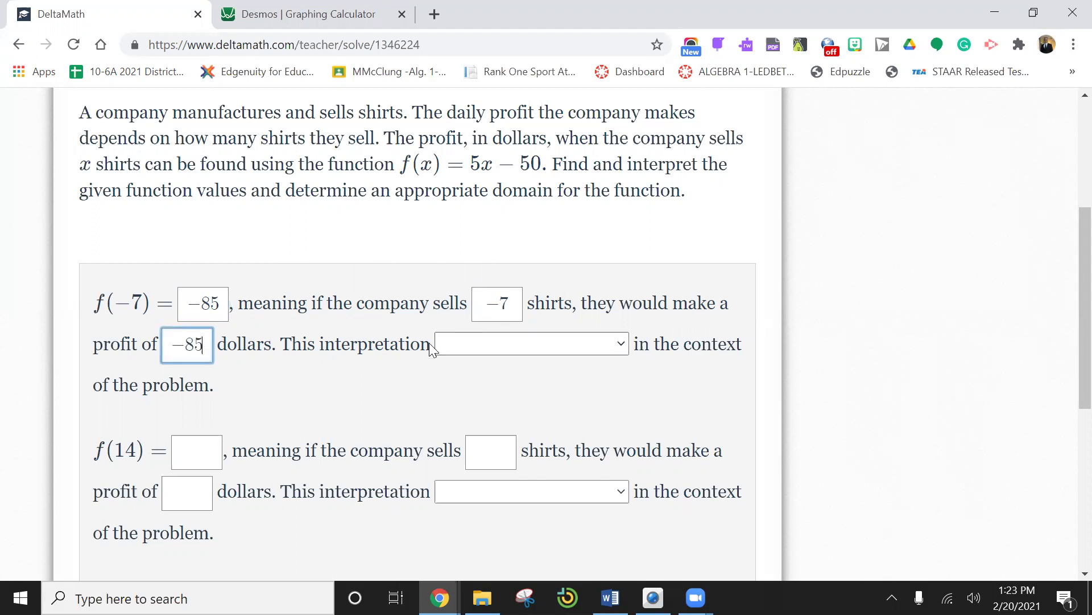
pyautogui.click(626, 343)
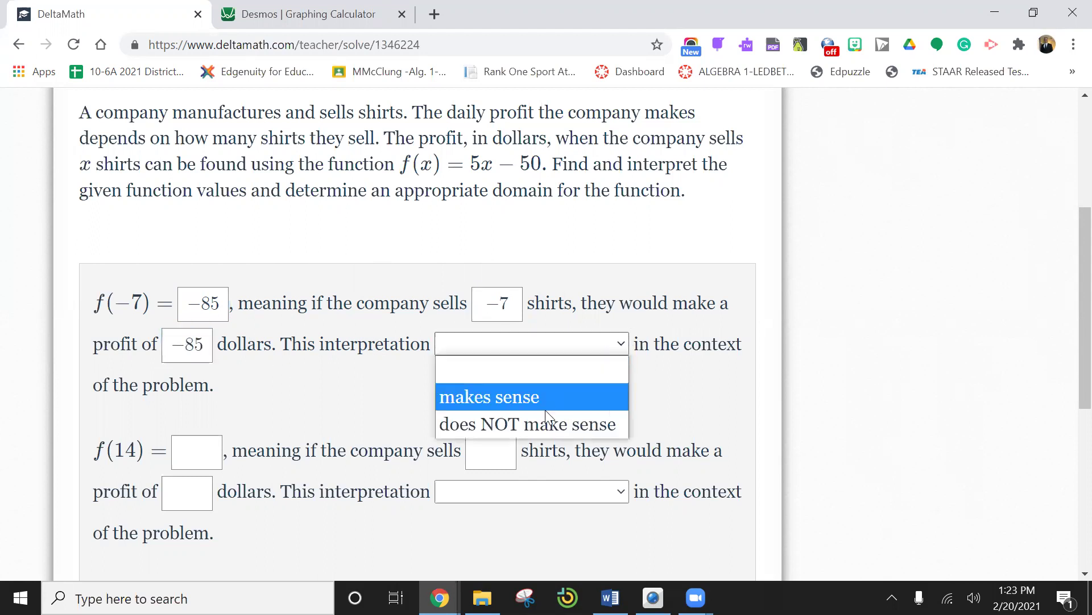
pyautogui.click(543, 425)
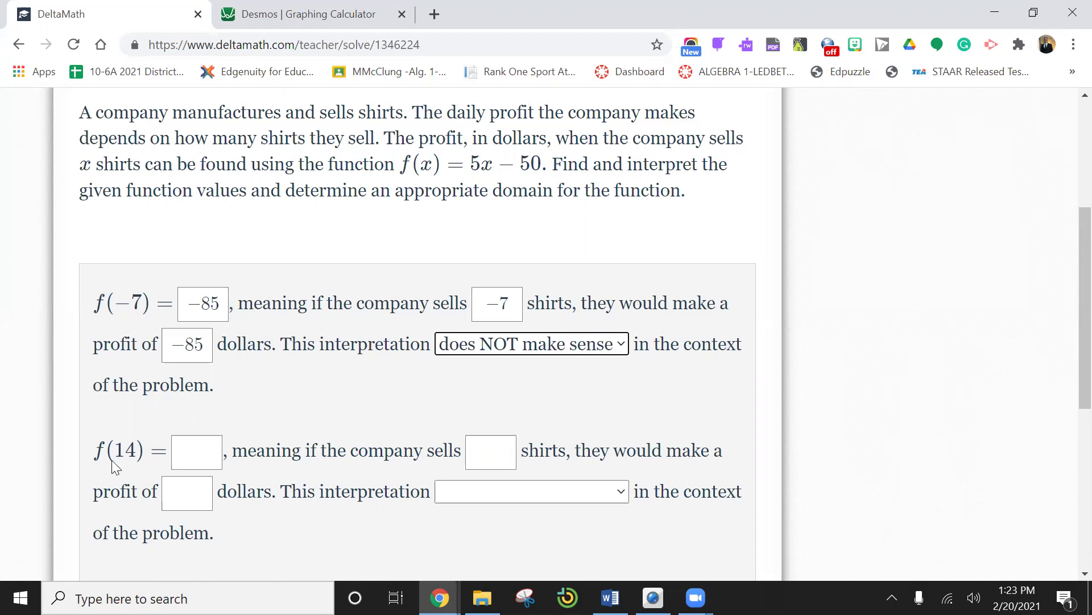
# Change the Desmos table's x value from −7 to 14.
pyautogui.click(289, 29)
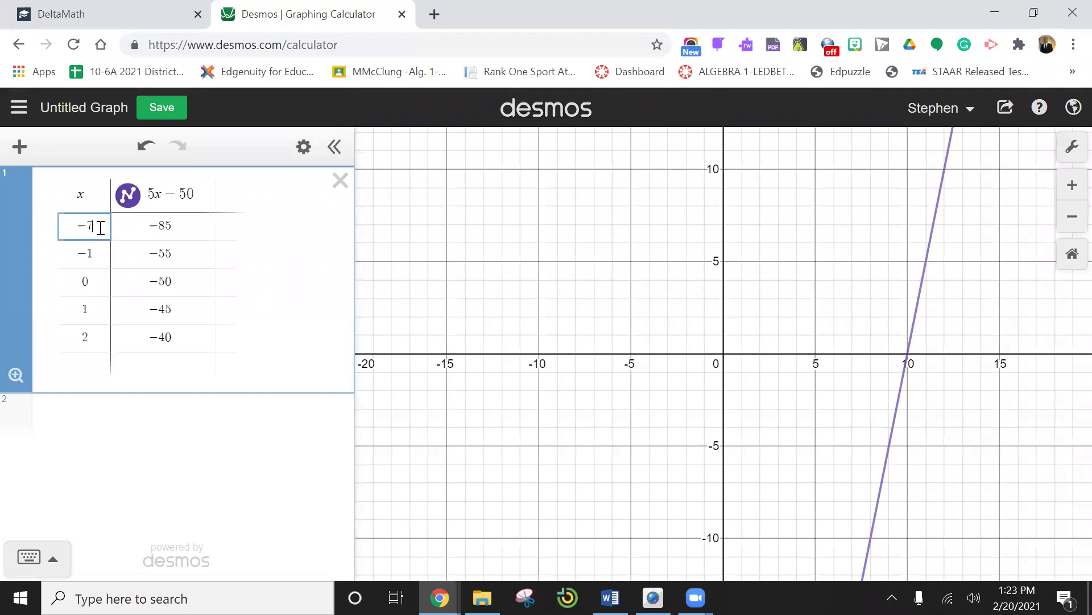
pyautogui.press('BackSpace')
pyautogui.press('BackSpace')
pyautogui.write('14')
pyautogui.hotkey('ctrl', 'Tab')
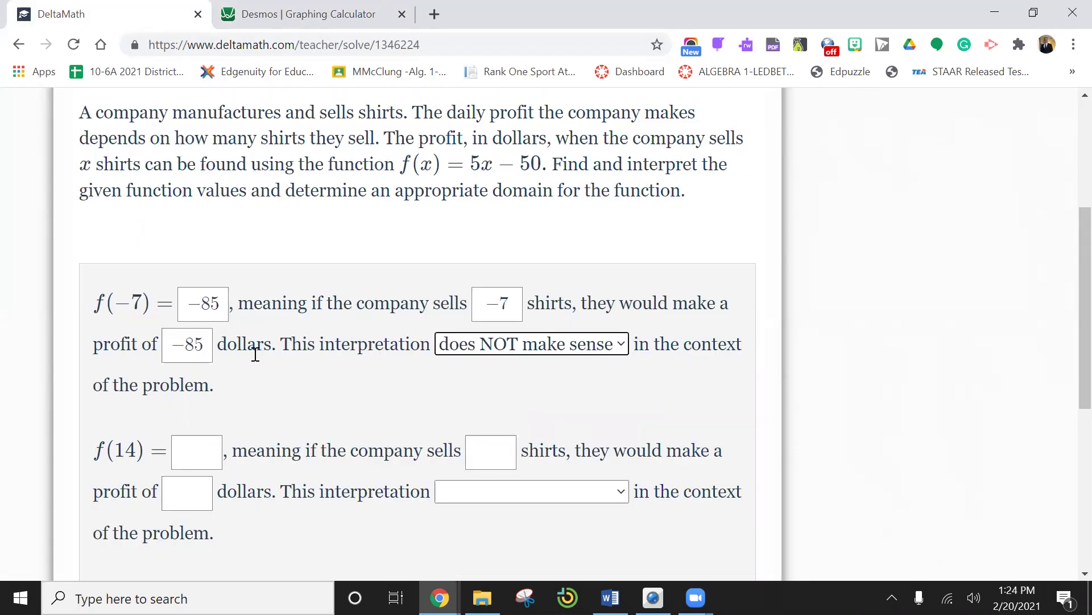
# Answer f(14) as 20, with 14 shirts and 20 dollars, marked 'makes sense'.
pyautogui.click(205, 459)
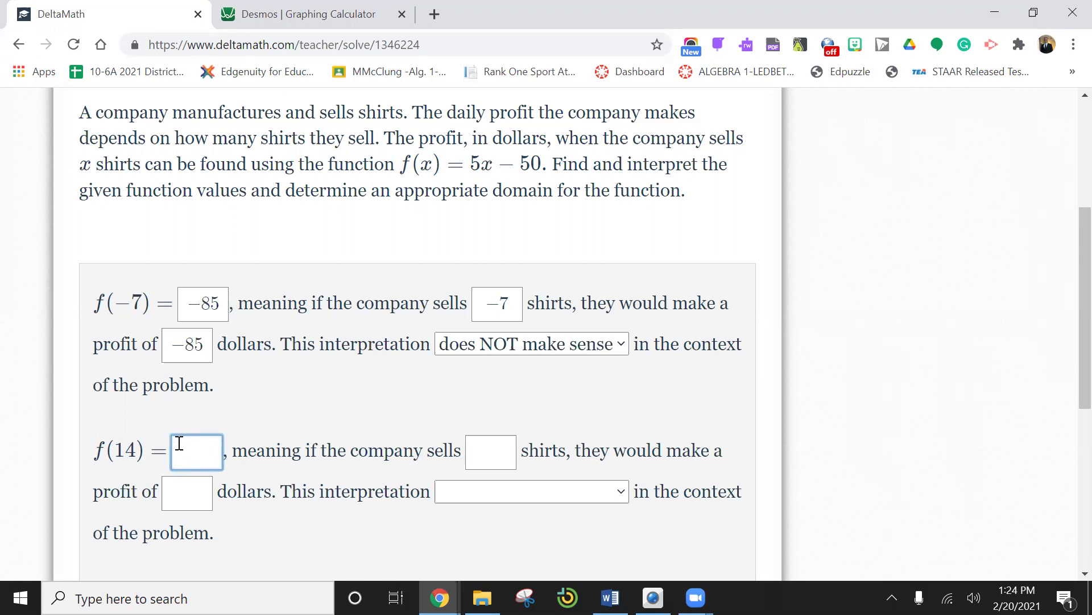
pyautogui.write('20')
pyautogui.click(484, 447)
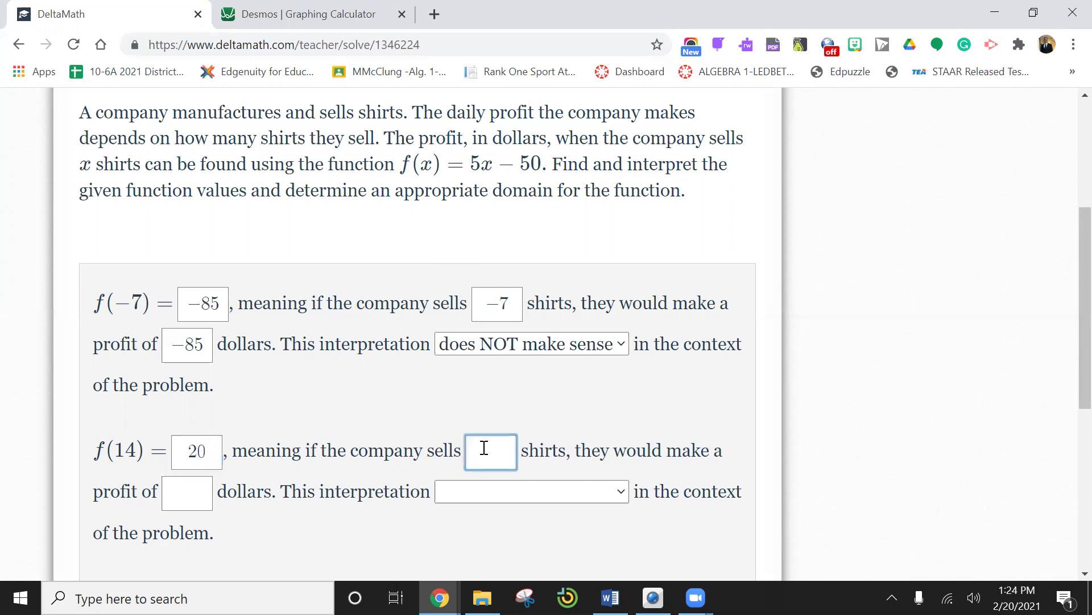
pyautogui.write('14')
pyautogui.click(199, 493)
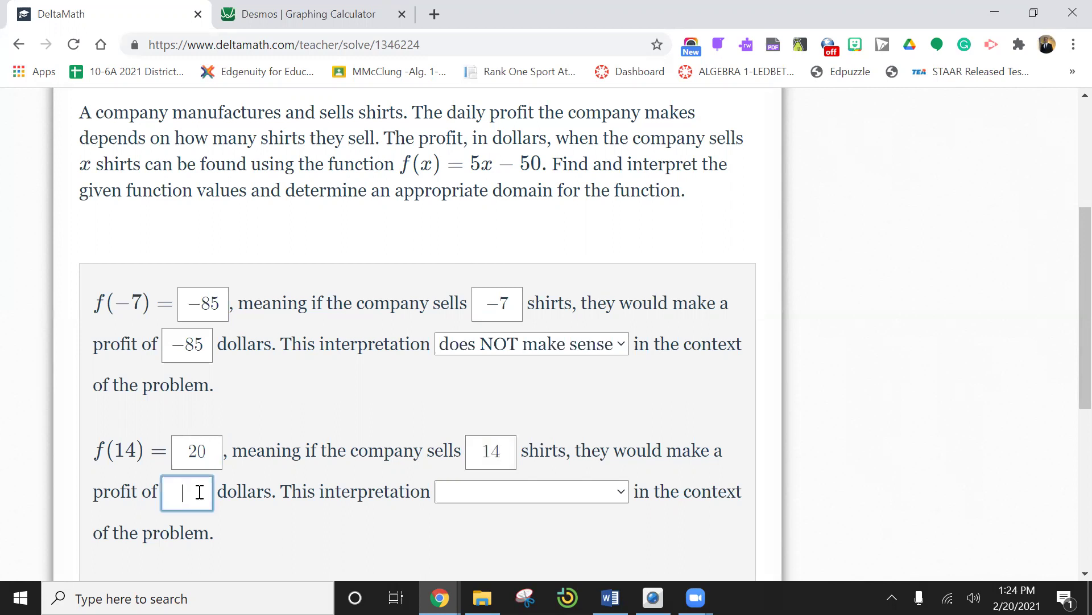
pyautogui.write('20')
pyautogui.click(622, 493)
pyautogui.click(540, 437)
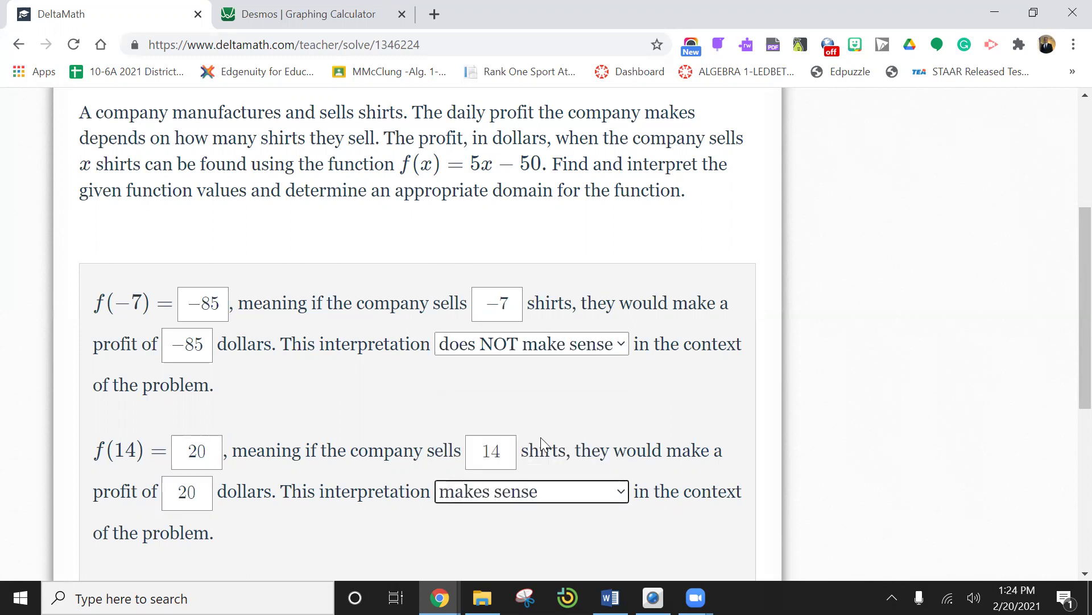
# Change the Desmos table's x value to 14.5 to read its output.
pyautogui.scroll(-3, 540, 438)
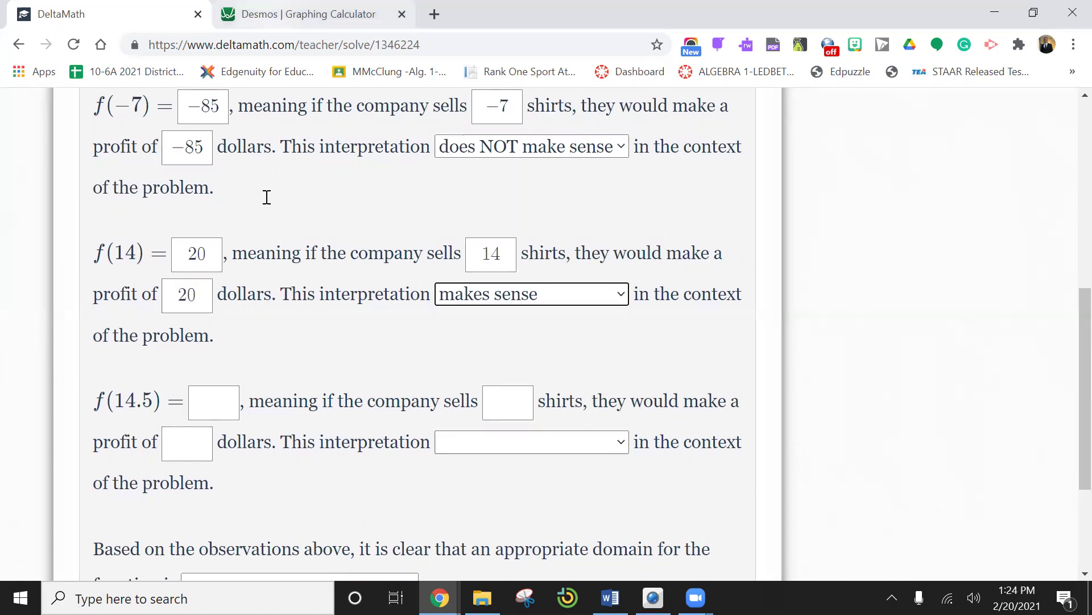
pyautogui.hotkey('ctrl', 'Tab')
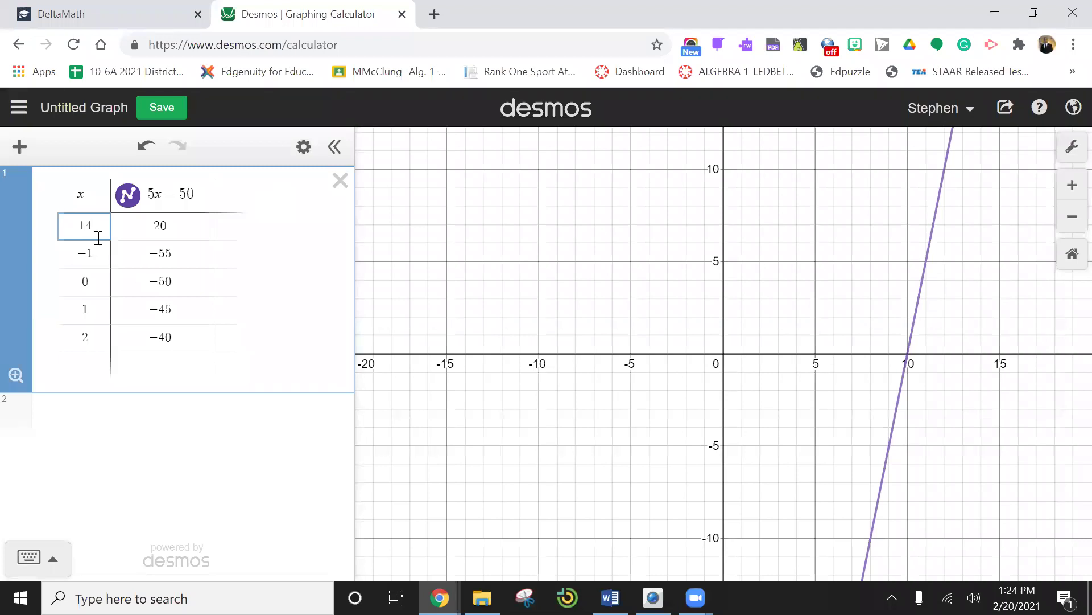
pyautogui.write('.5')
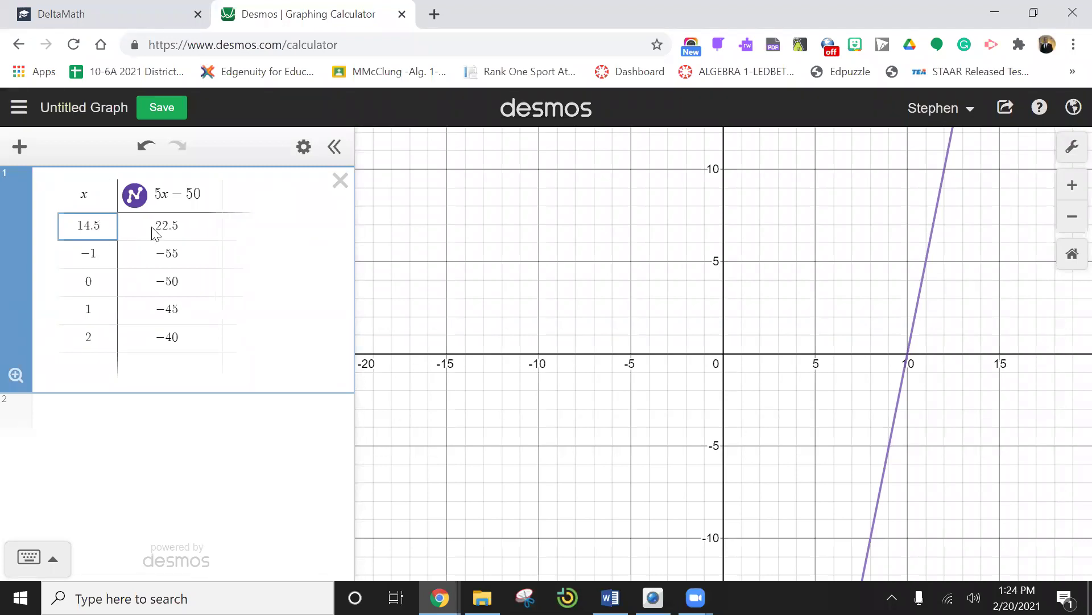
pyautogui.click(165, 21)
# Enter 22.5, 14.5 shirts and a 22.5-dollar profit in the f(14.5) boxes.
pyautogui.click(225, 406)
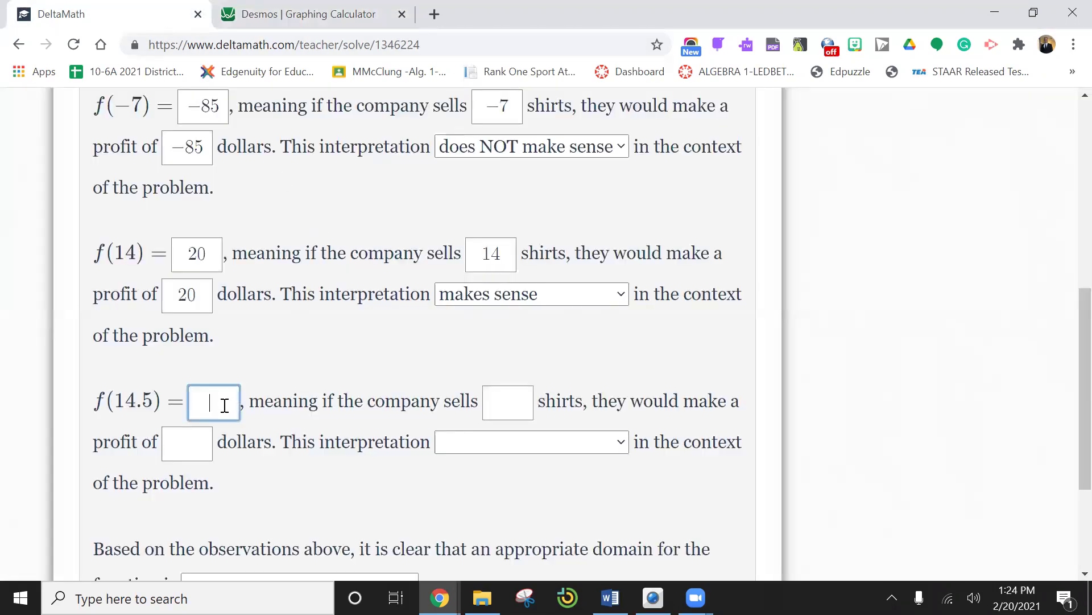
pyautogui.write('22.5')
pyautogui.click(501, 401)
pyautogui.write('1')
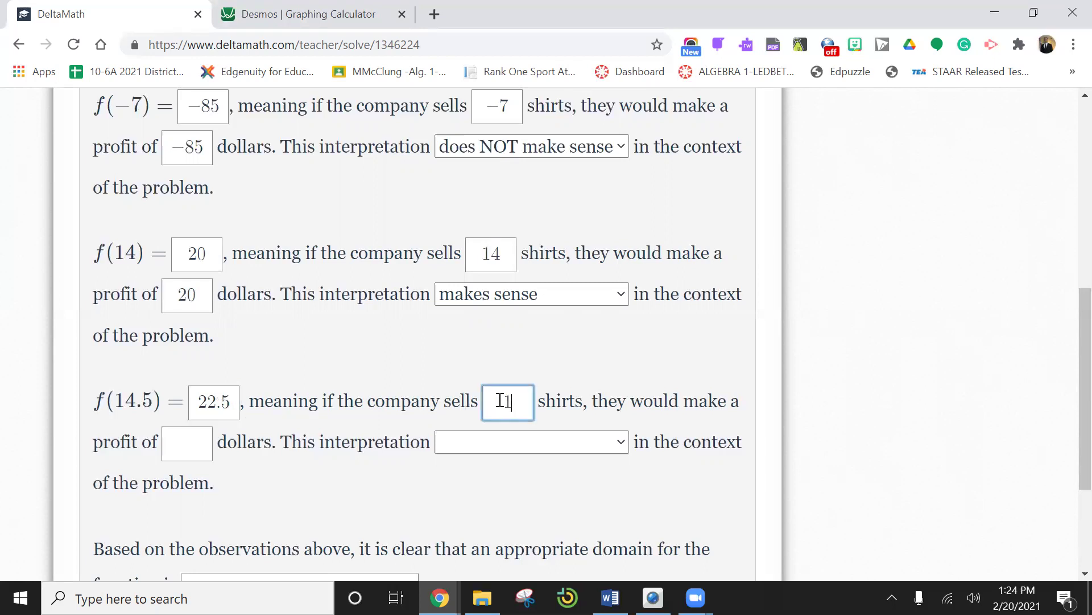
pyautogui.write('4.5')
pyautogui.click(196, 453)
pyautogui.write('22')
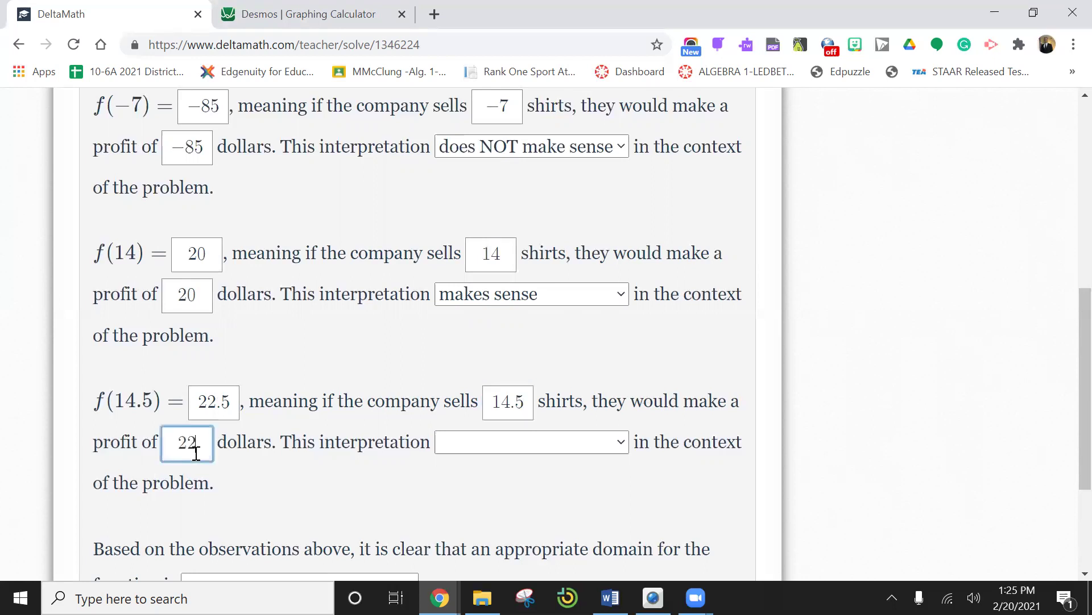
pyautogui.write('.5')
# Settle the f(14.5) interpretation on 'does NOT make sense' after briefly trying 'makes sense'.
pyautogui.click(620, 442)
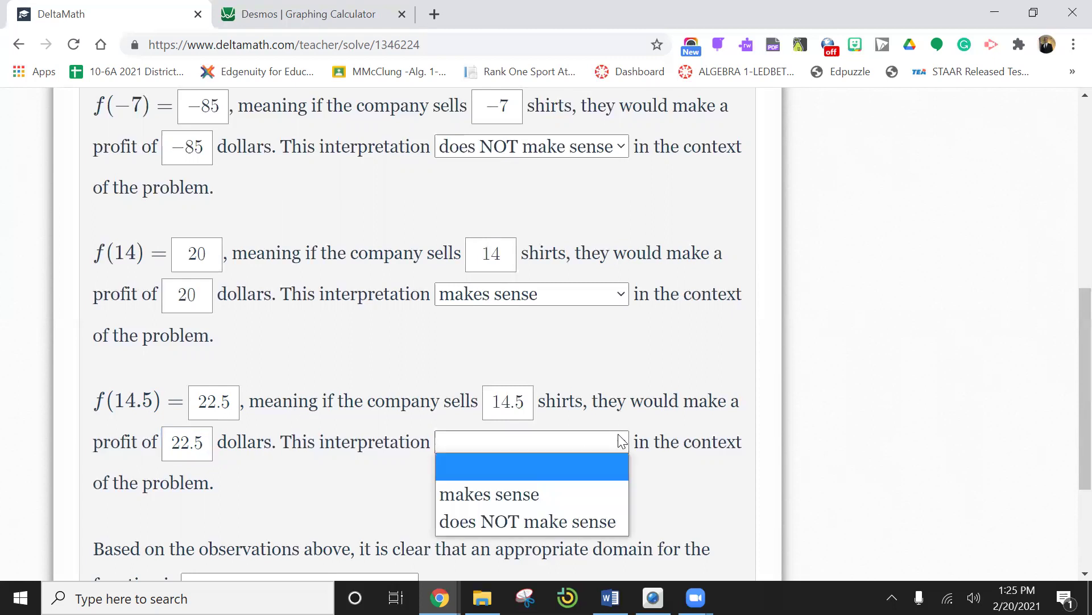
pyautogui.click(526, 521)
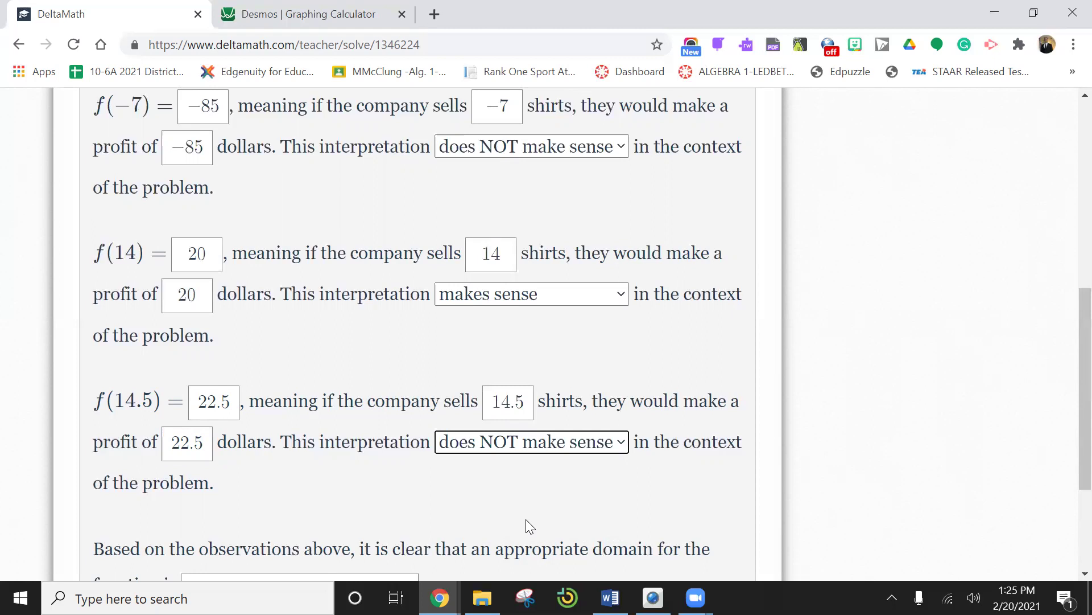
pyautogui.click(622, 442)
pyautogui.click(559, 493)
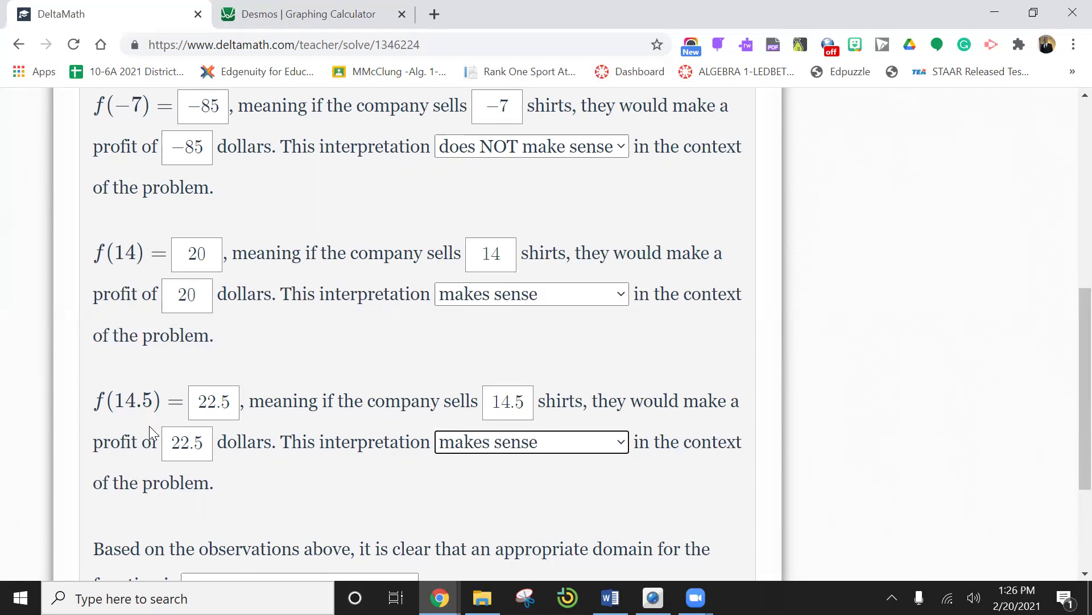
pyautogui.click(623, 441)
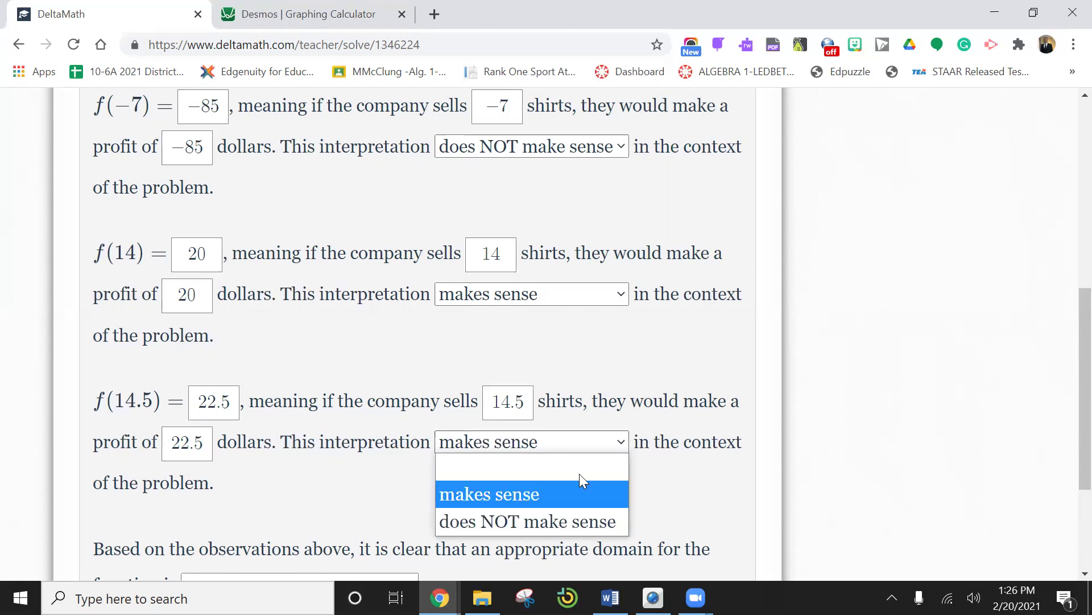
pyautogui.click(561, 528)
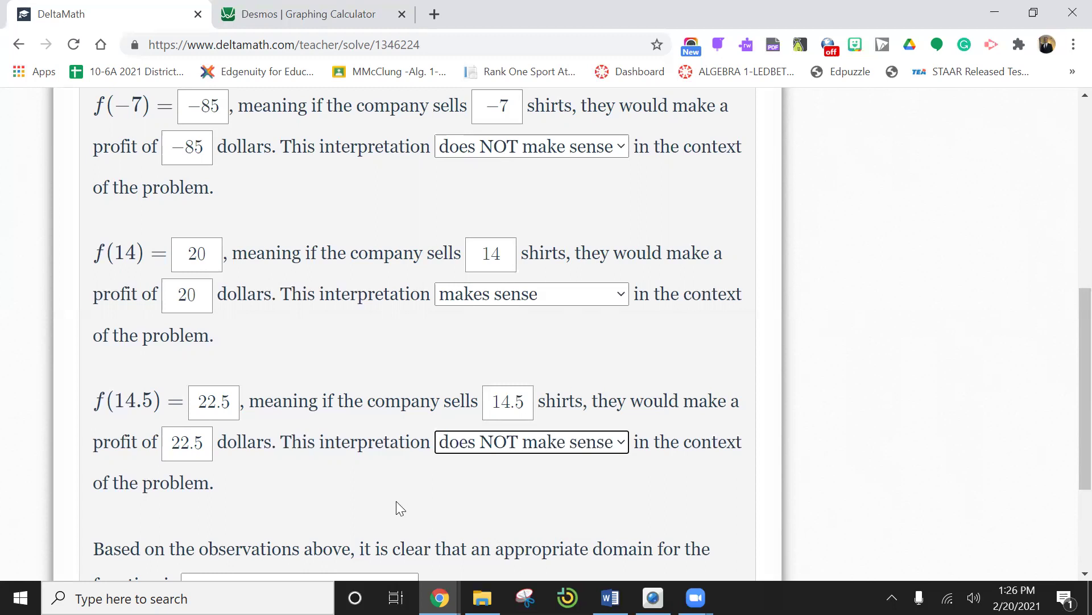
pyautogui.scroll(-3, 396, 501)
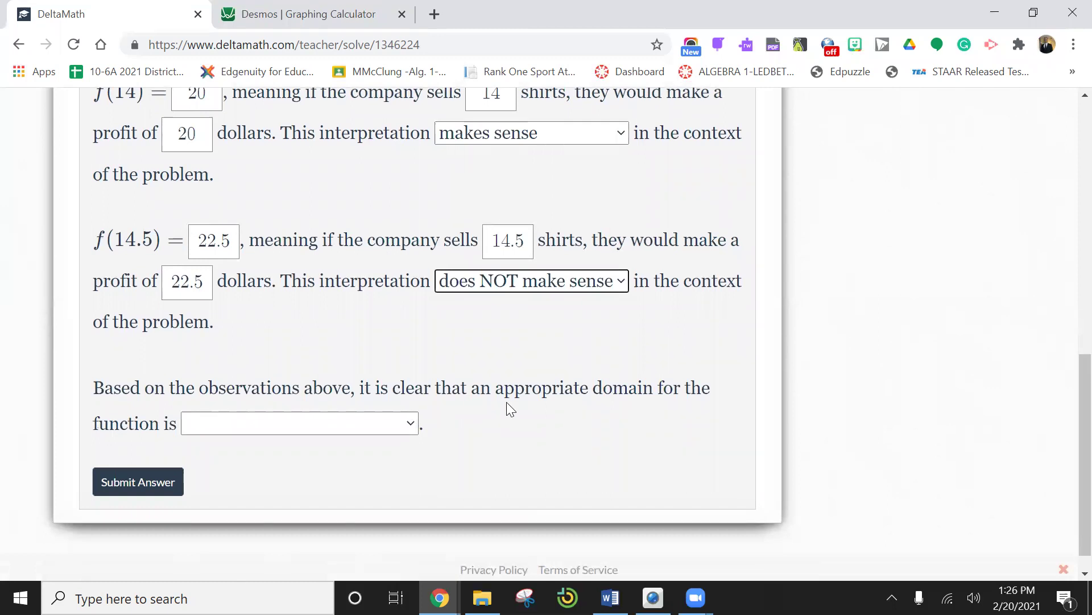
# Choose 'whole numbers (0, 1, 2, ...)' from the domain dropdown.
pyautogui.click(409, 427)
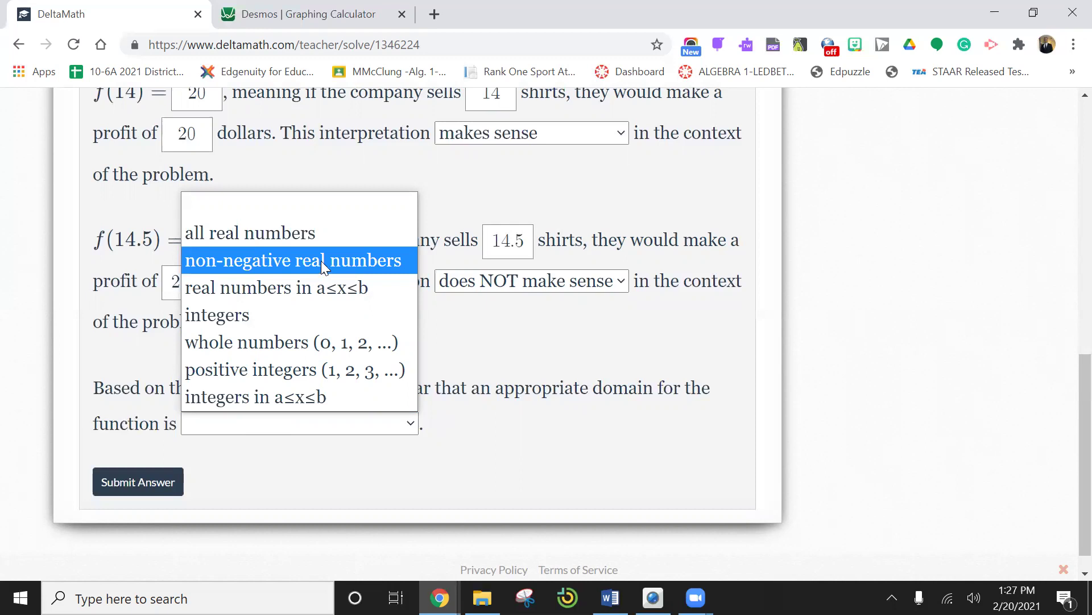
pyautogui.click(293, 350)
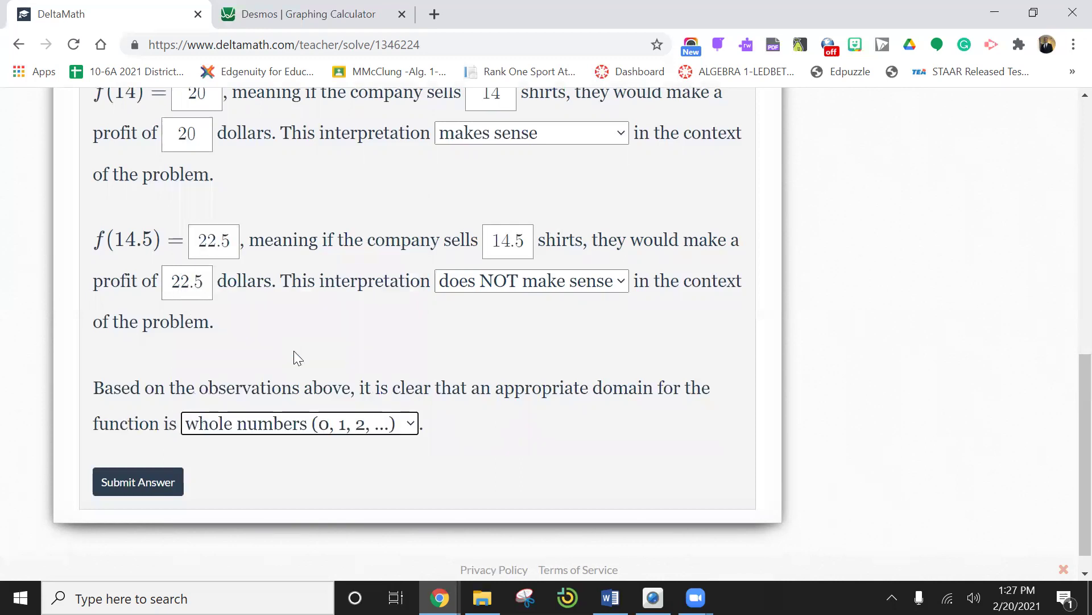
# Submit the shirt-profit answers and confirm with Yes.
pyautogui.click(136, 485)
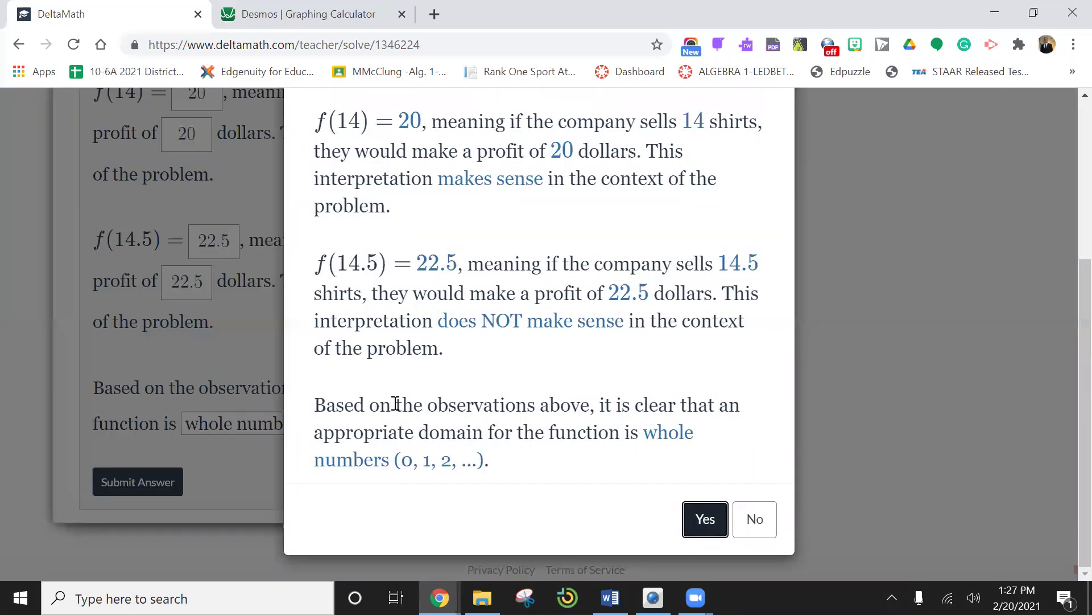
pyautogui.click(702, 520)
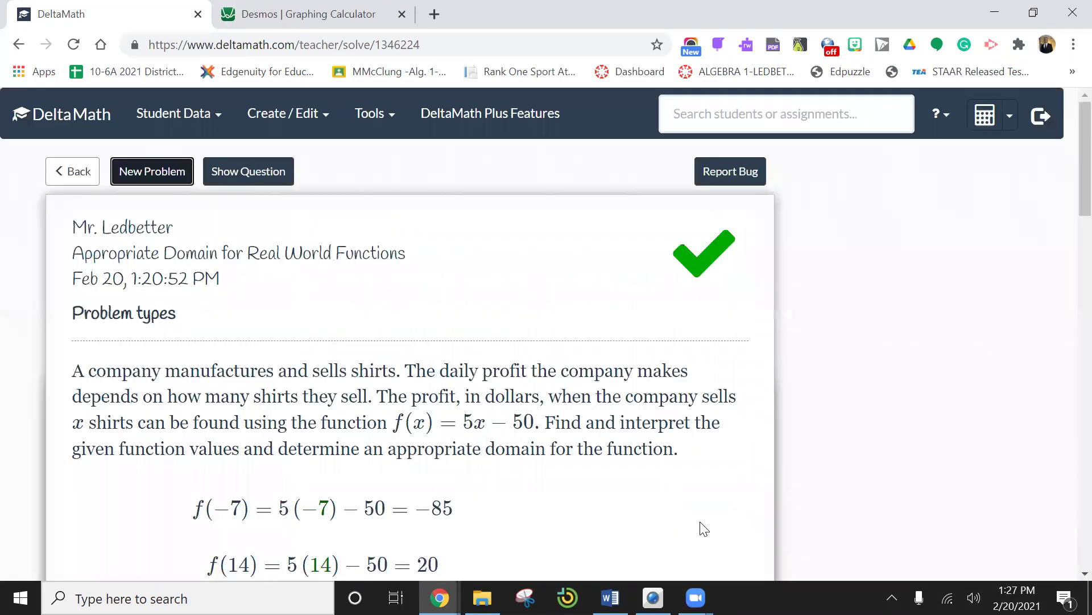
pyautogui.scroll(-5, 653, 483)
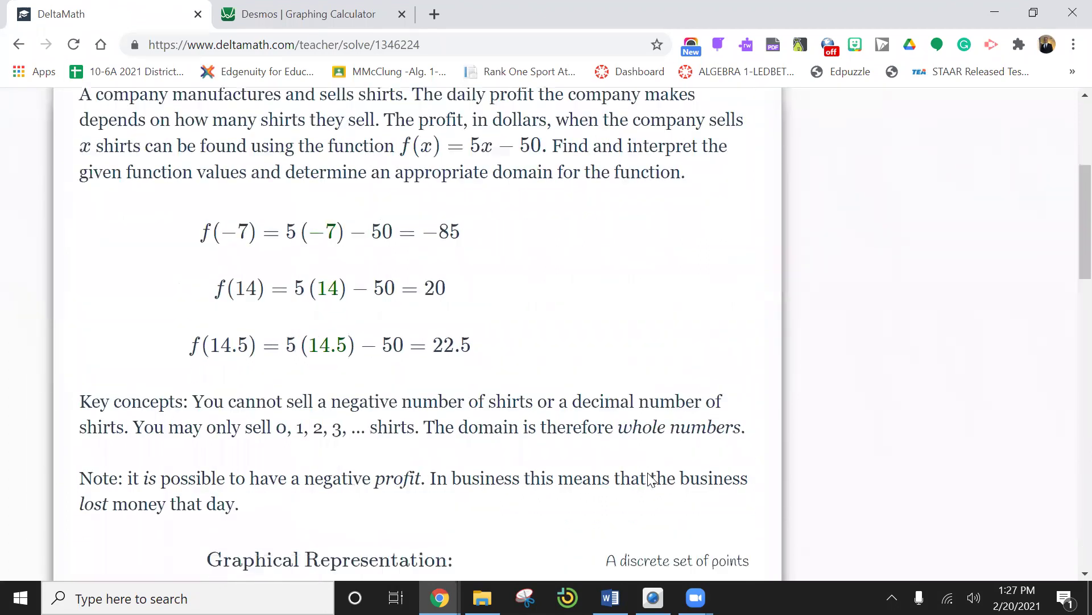
# Scroll through the graded solution and its discrete-points graph, then back up.
pyautogui.scroll(-2, 651, 457)
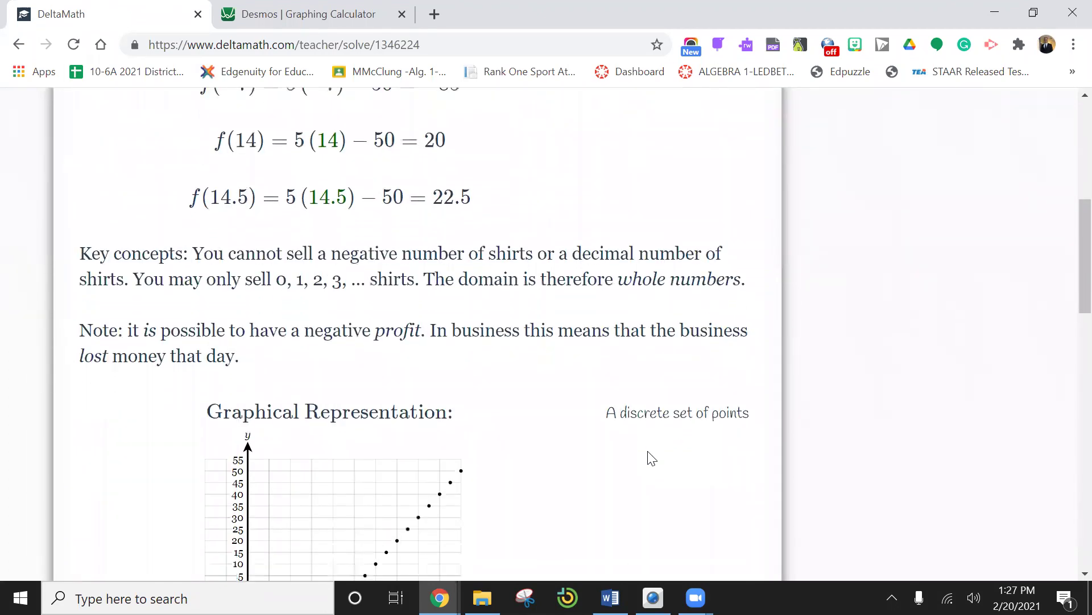
pyautogui.scroll(2, 652, 459)
pyautogui.scroll(-1, 652, 459)
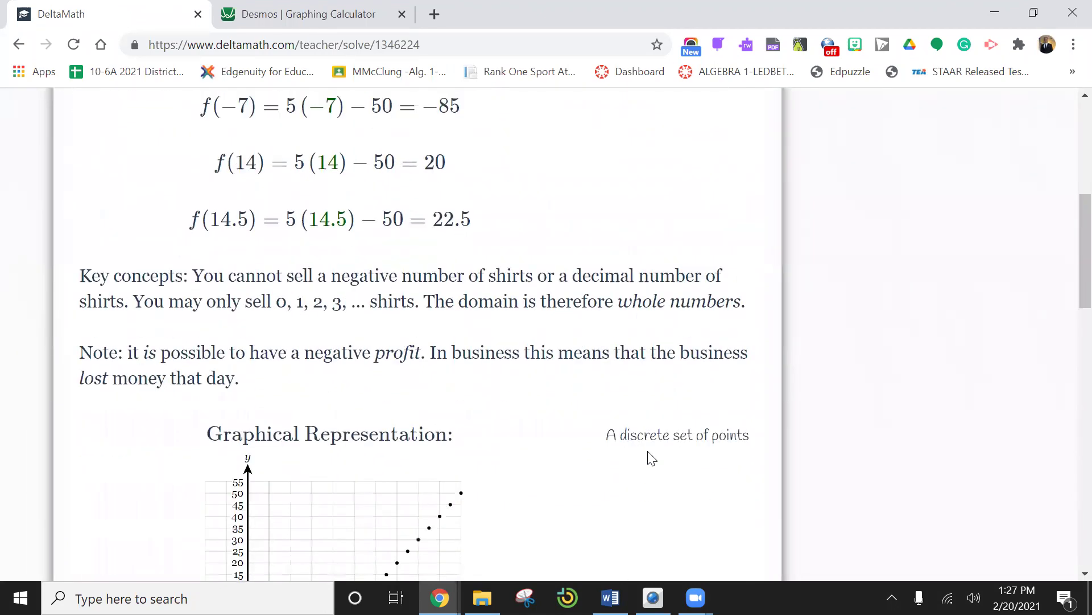
pyautogui.scroll(2, 652, 458)
pyautogui.scroll(-6, 652, 459)
pyautogui.scroll(-6, 652, 459)
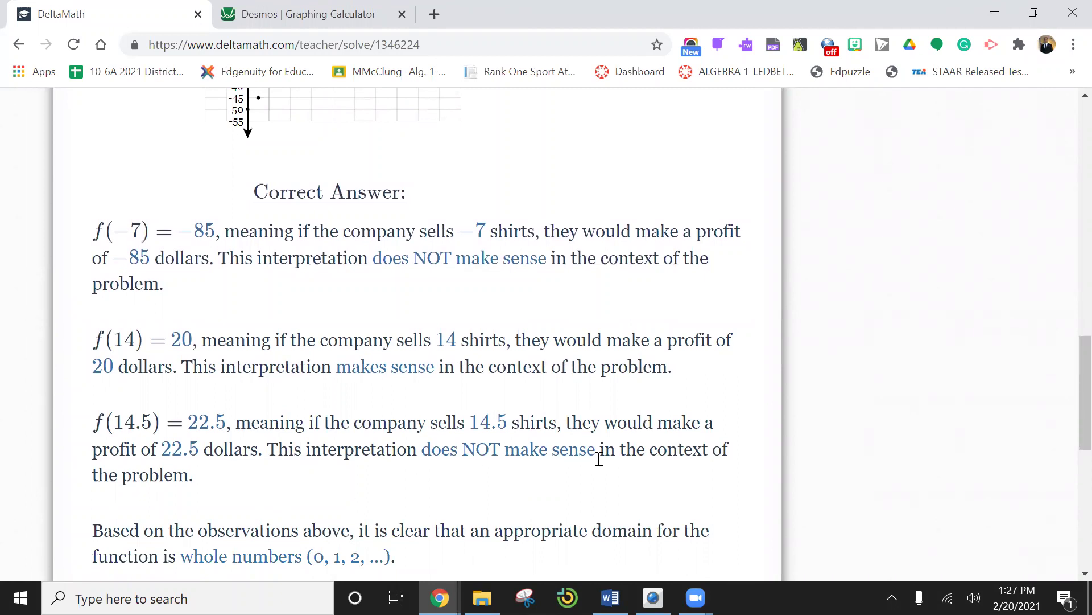
pyautogui.scroll(-2, 474, 485)
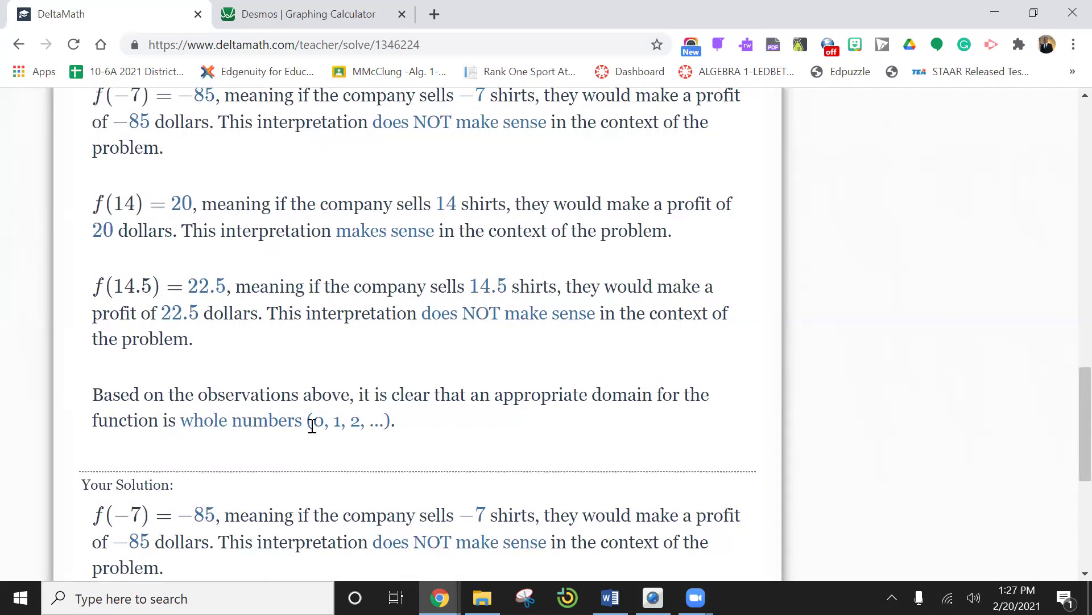
pyautogui.scroll(10, 310, 424)
pyautogui.scroll(15, 312, 425)
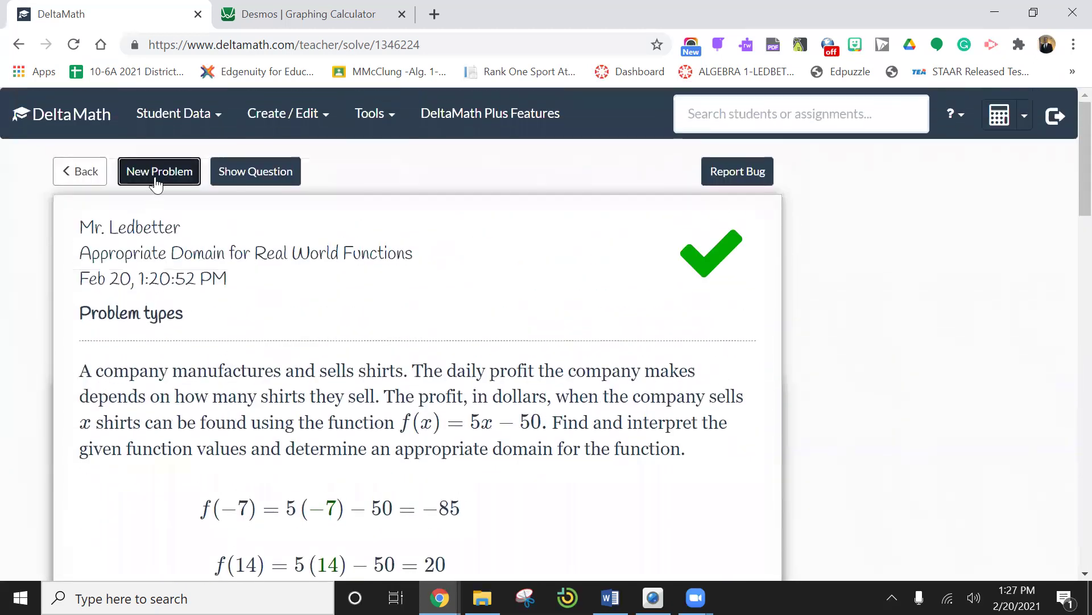
# Load the new Nolan staircase problem, f(x) = 1/50(|4x| + 2x), and scroll to f(−25).
pyautogui.click(160, 171)
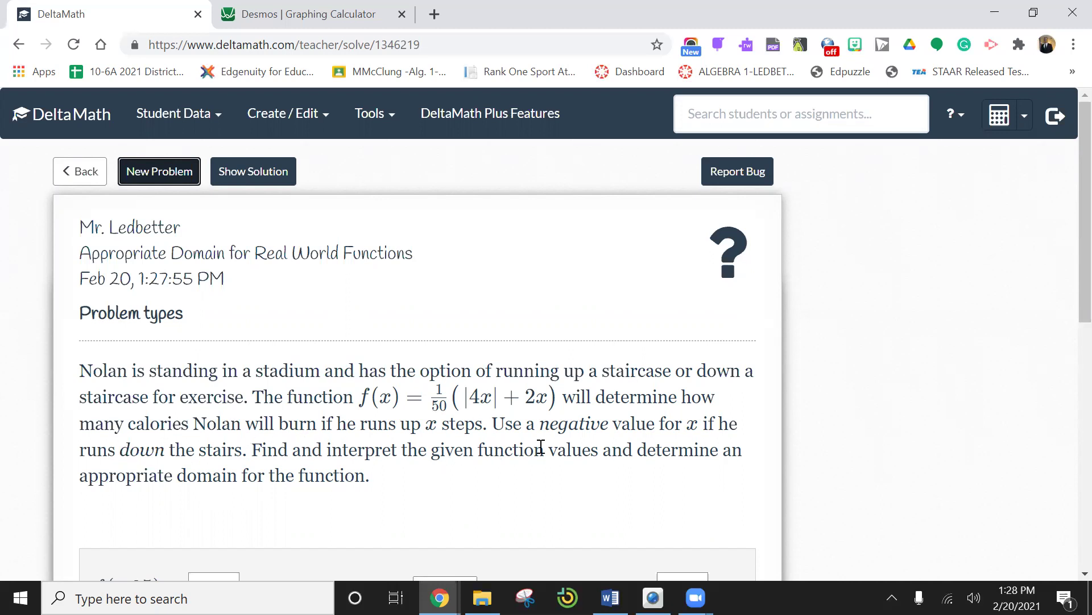
pyautogui.scroll(-2, 595, 444)
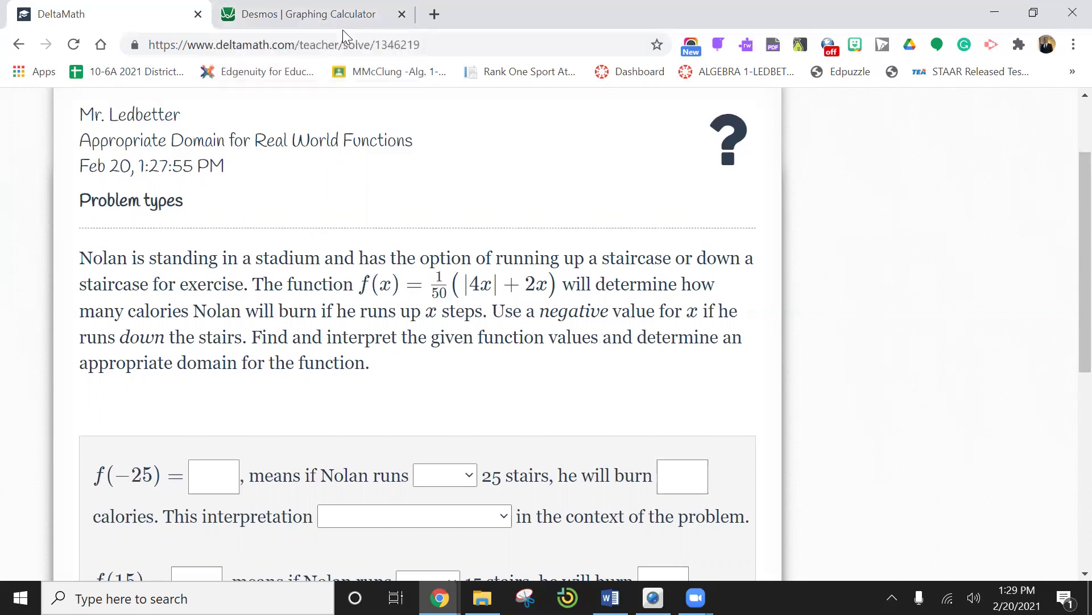
# Remove the old 5x − 50 table from Desmos and start a new expression.
pyautogui.click(343, 30)
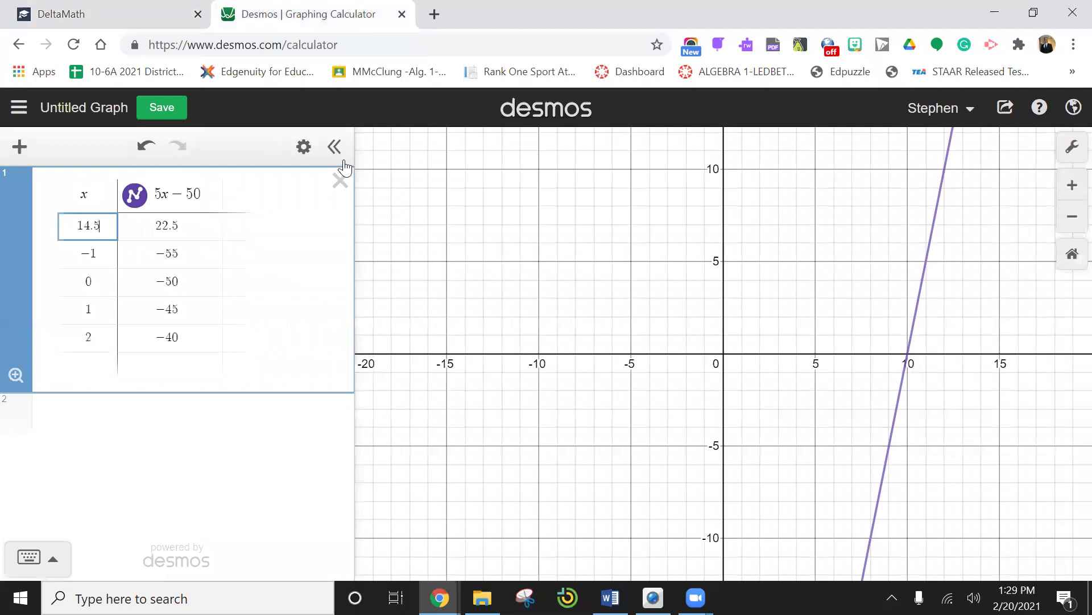
pyautogui.click(340, 180)
pyautogui.click(140, 192)
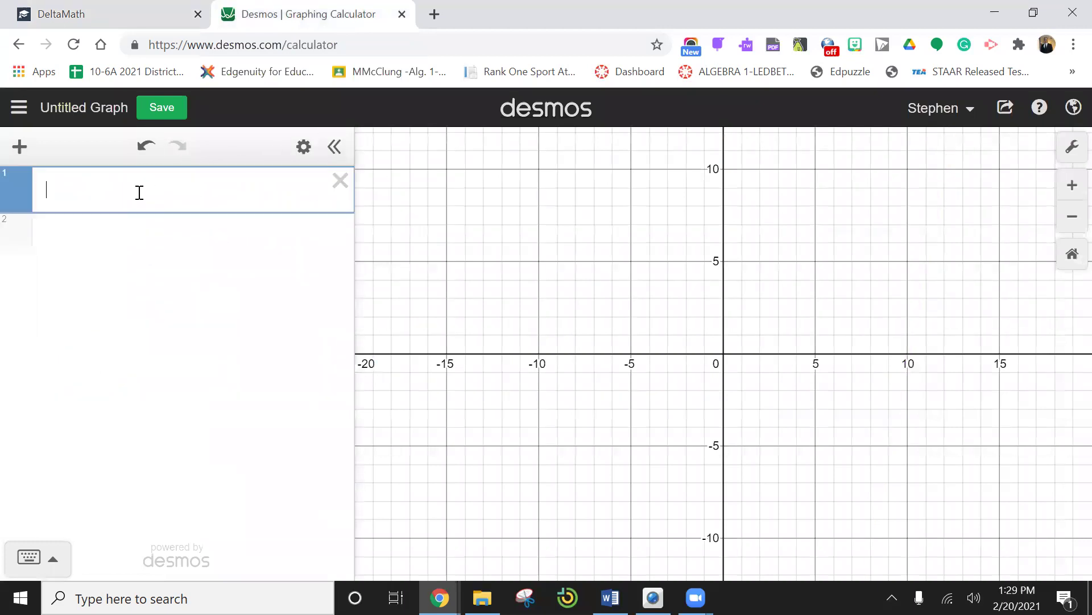
# Type y = 1/50(abs(4x)+2x) into Desmos, correcting typos along the way.
pyautogui.write('y=1')
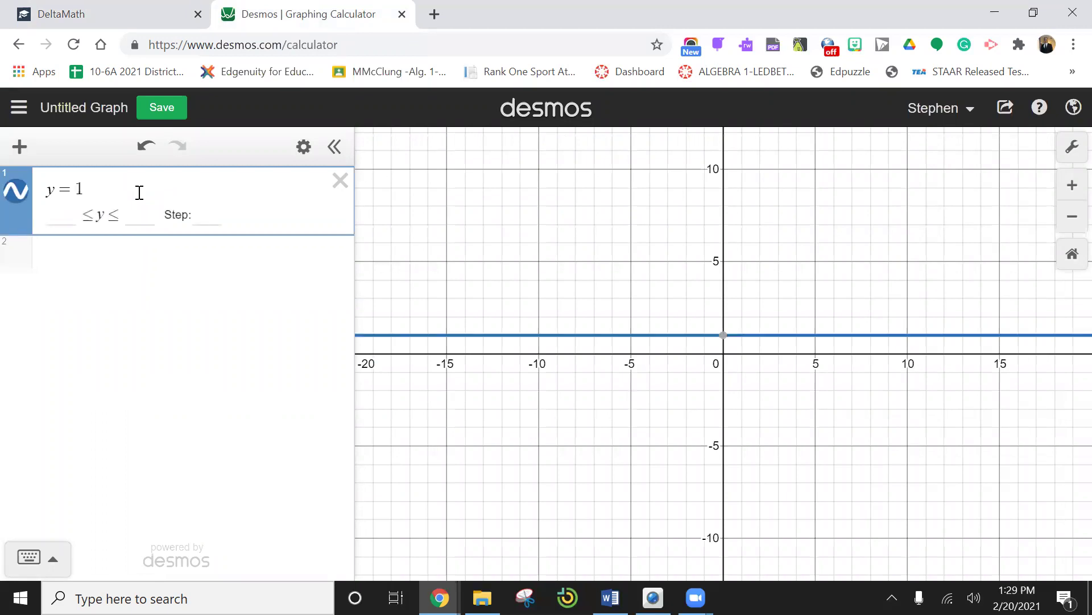
pyautogui.write('/50')
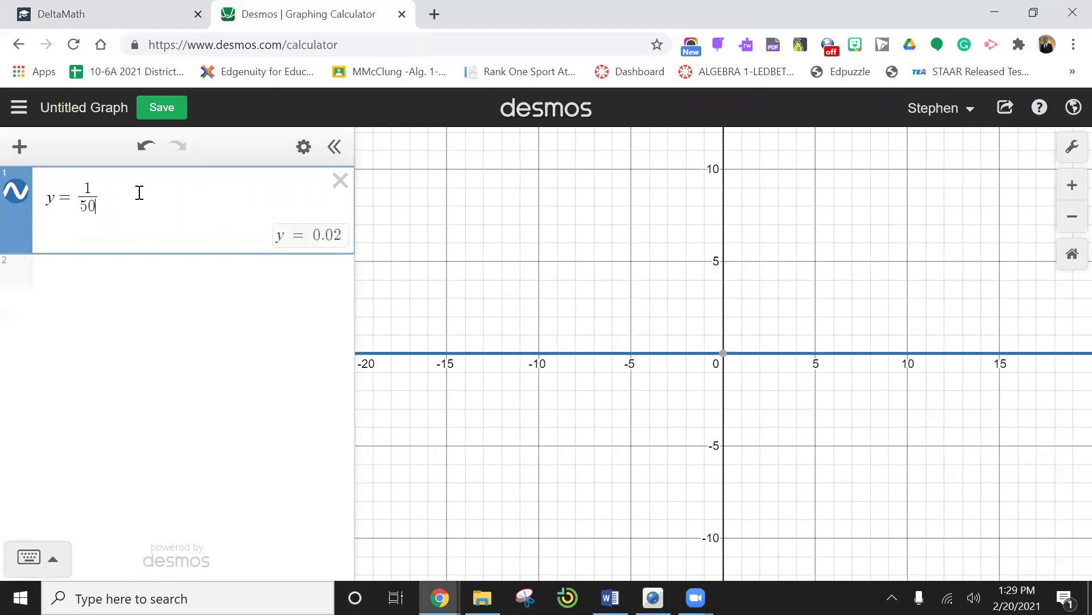
pyautogui.click(118, 194)
pyautogui.write('(')
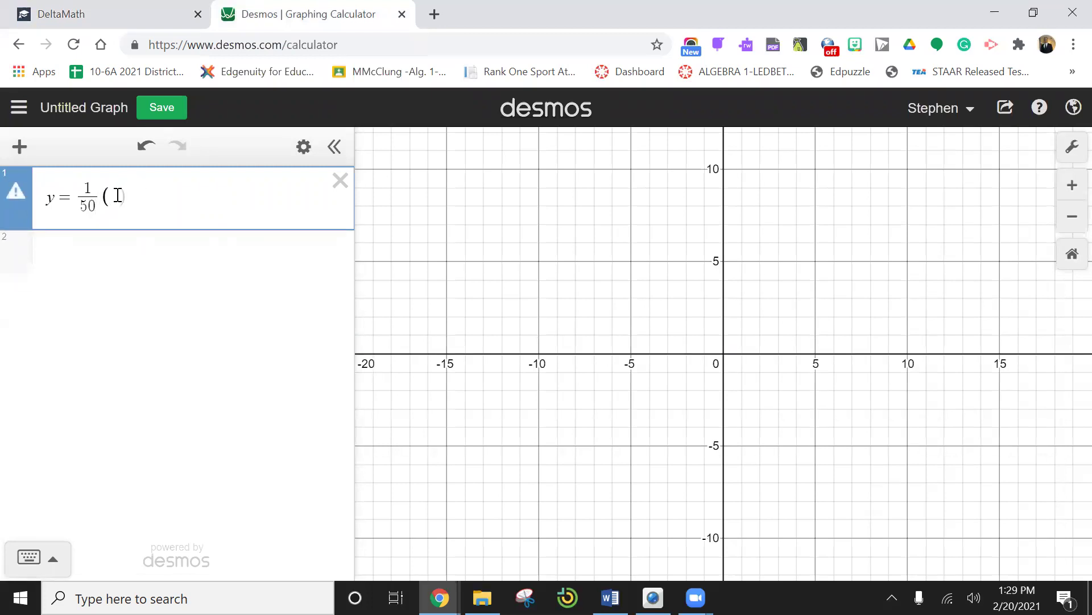
pyautogui.write('abs')
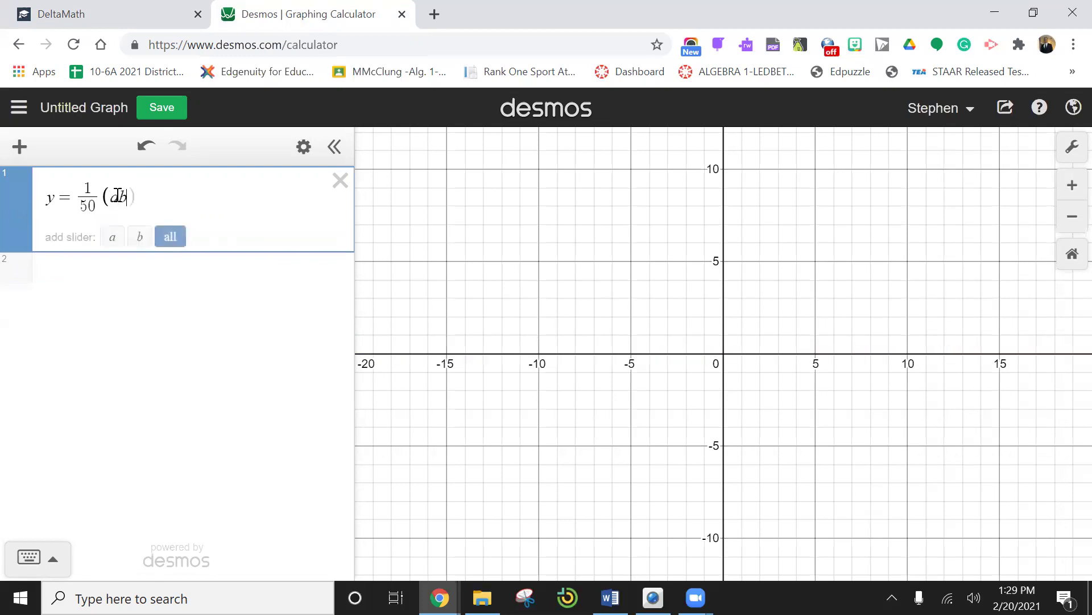
pyautogui.press('BackSpace')
pyautogui.press('BackSpace')
pyautogui.press('BackSpace')
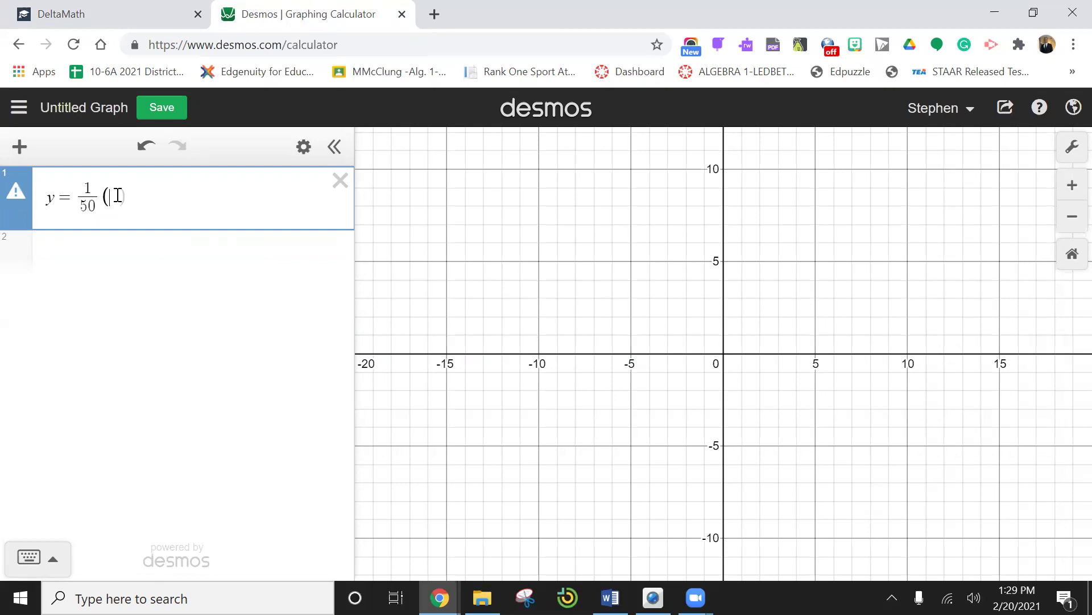
pyautogui.write('x')
pyautogui.press('BackSpace')
pyautogui.write('abs')
pyautogui.write('(4x')
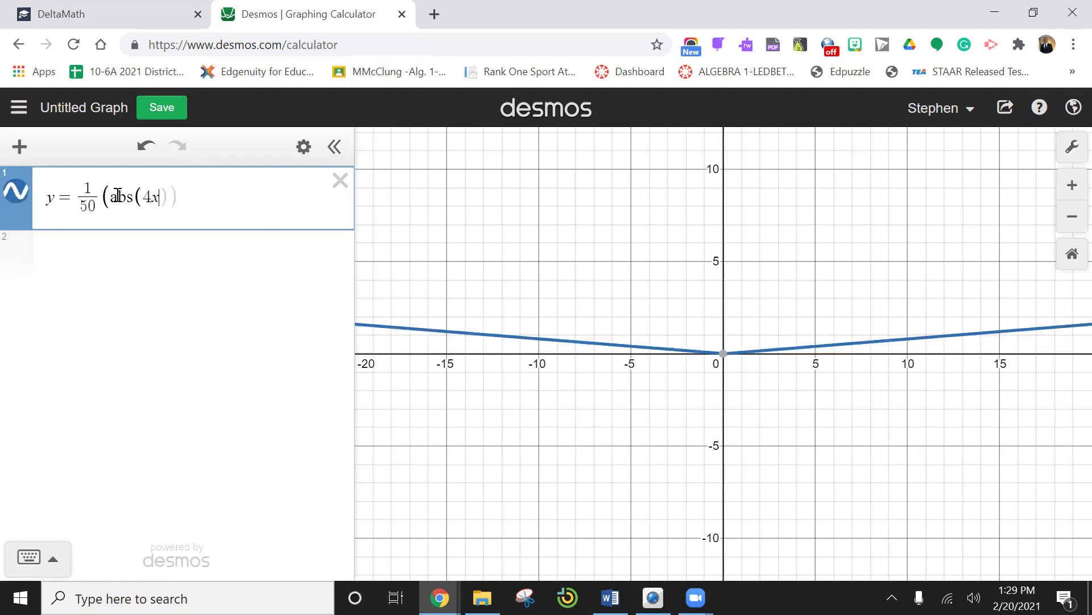
pyautogui.write(')+2x')
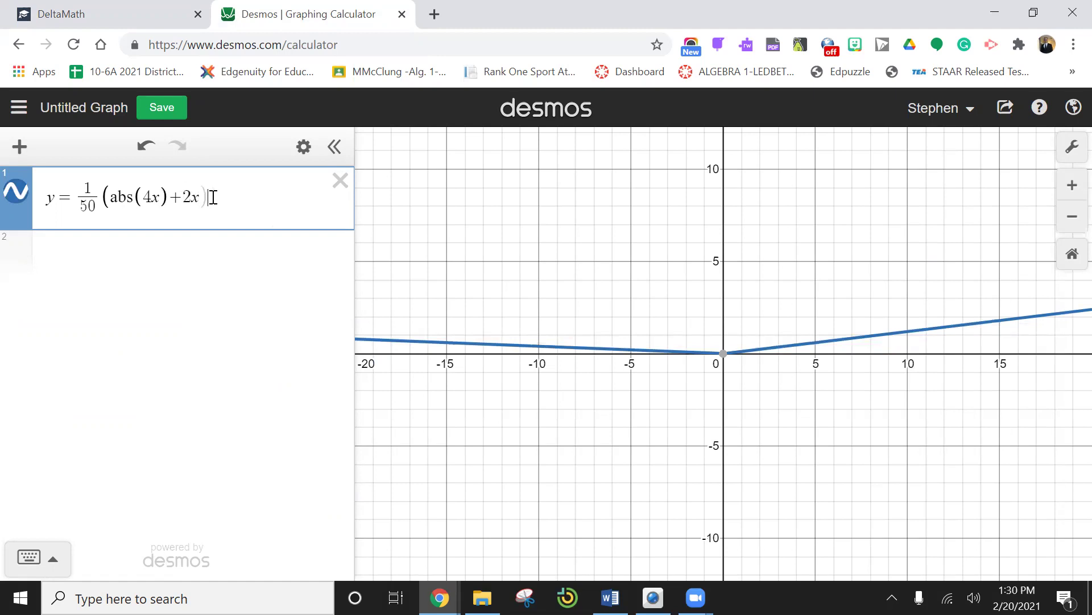
pyautogui.write(')')
pyautogui.click(154, 28)
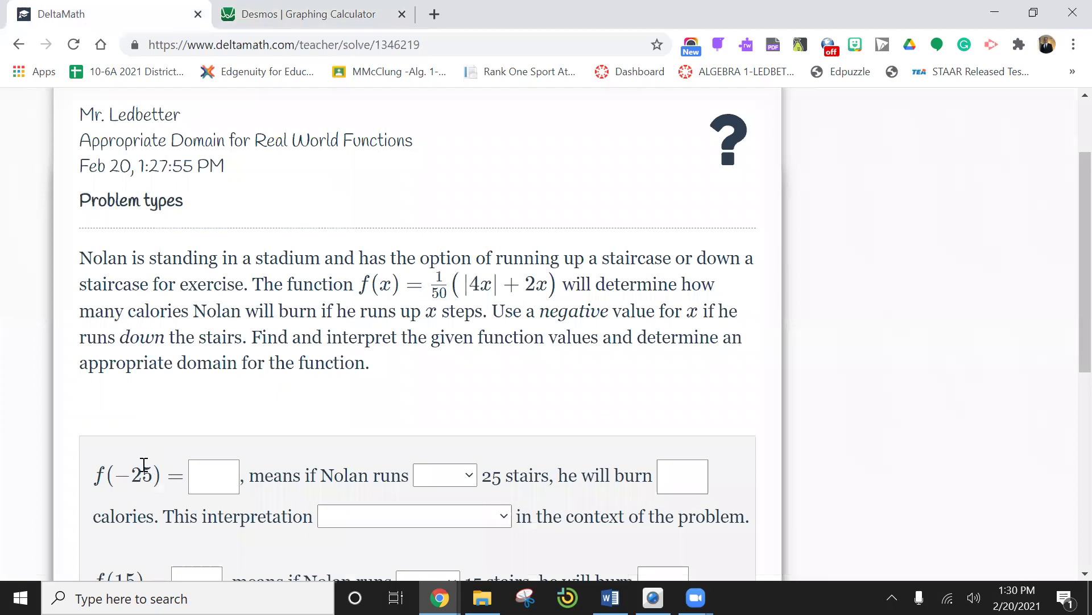
# Convert the staircase function to a Desmos table and set its first x value to −25.
pyautogui.click(208, 29)
pyautogui.click(302, 149)
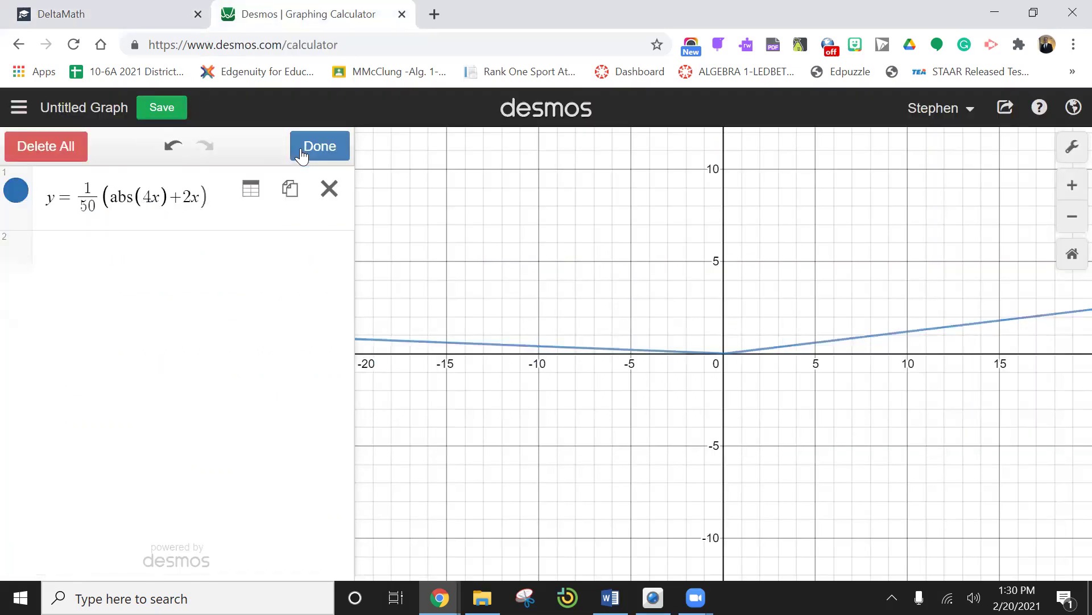
pyautogui.click(251, 189)
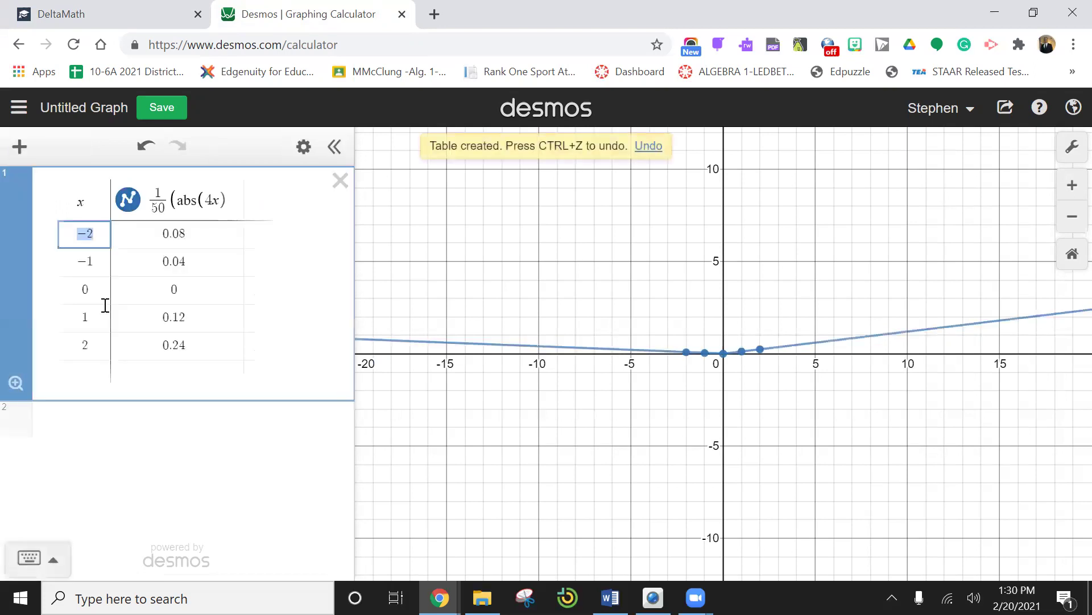
pyautogui.click(98, 234)
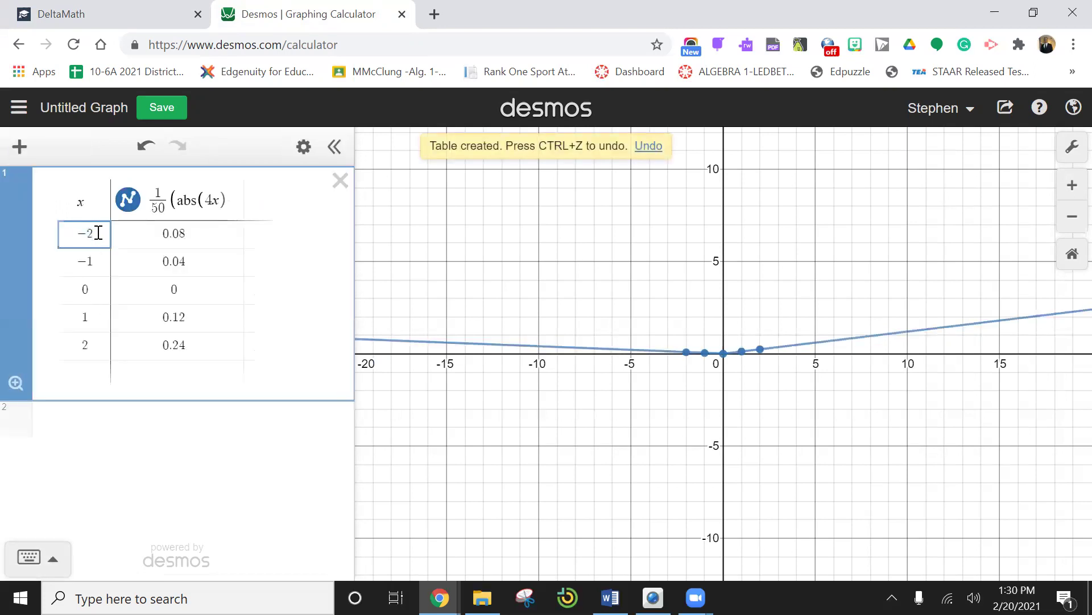
pyautogui.write('5')
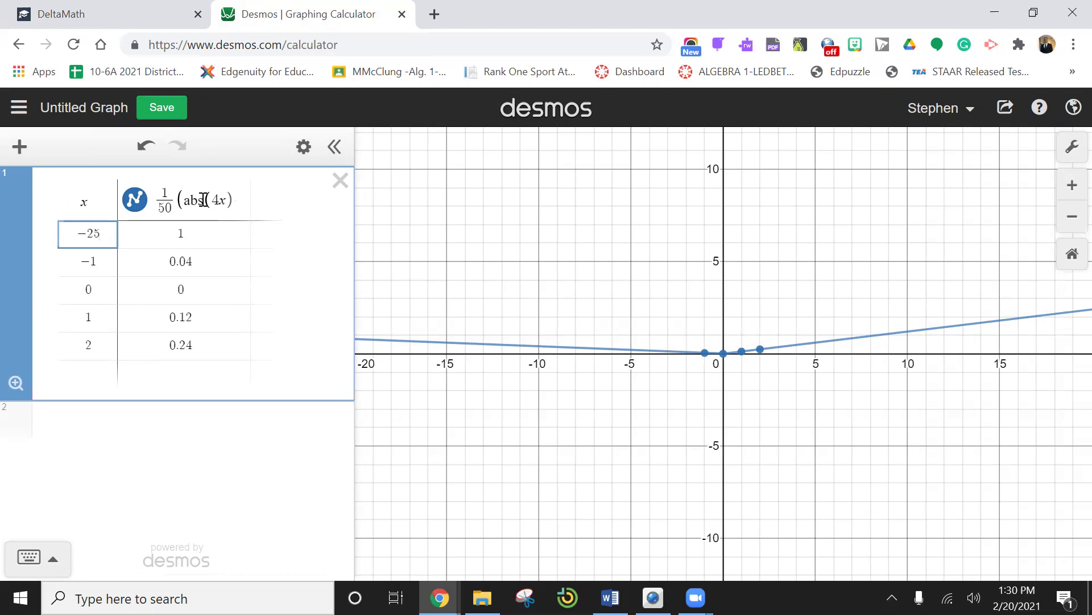
# Back in DeltaMath, answer f(−25) with the value 1 and Nolan running down.
pyautogui.click(114, 18)
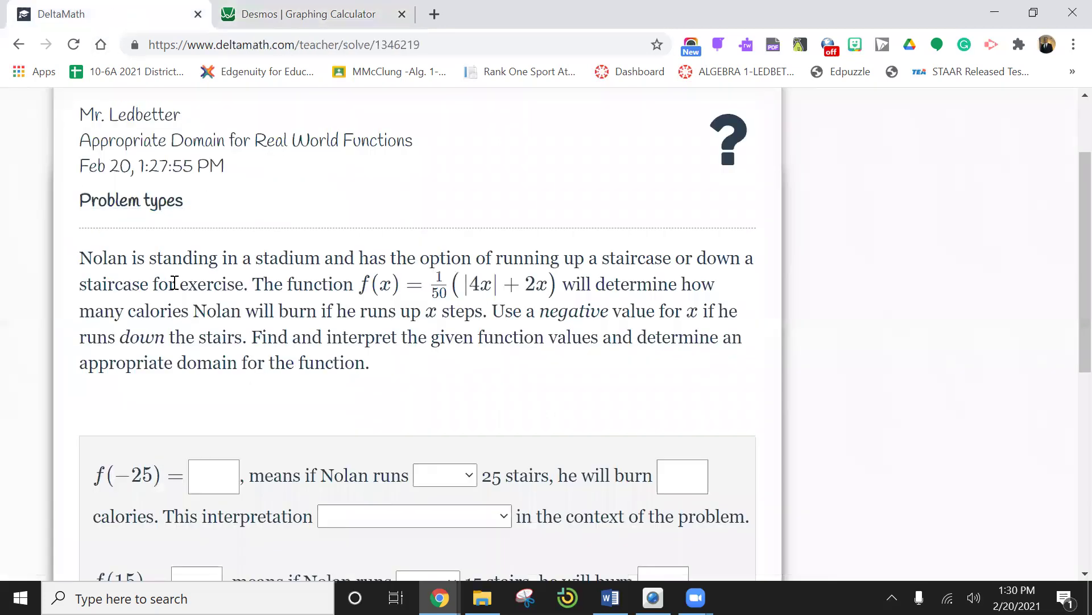
pyautogui.click(207, 478)
pyautogui.write('1')
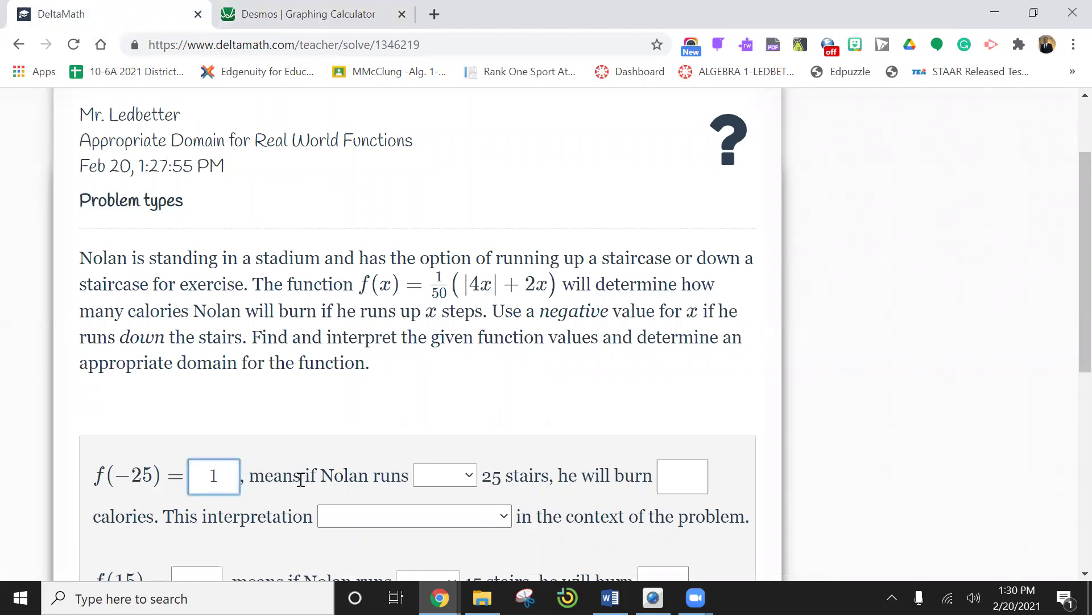
pyautogui.click(472, 476)
pyautogui.click(438, 550)
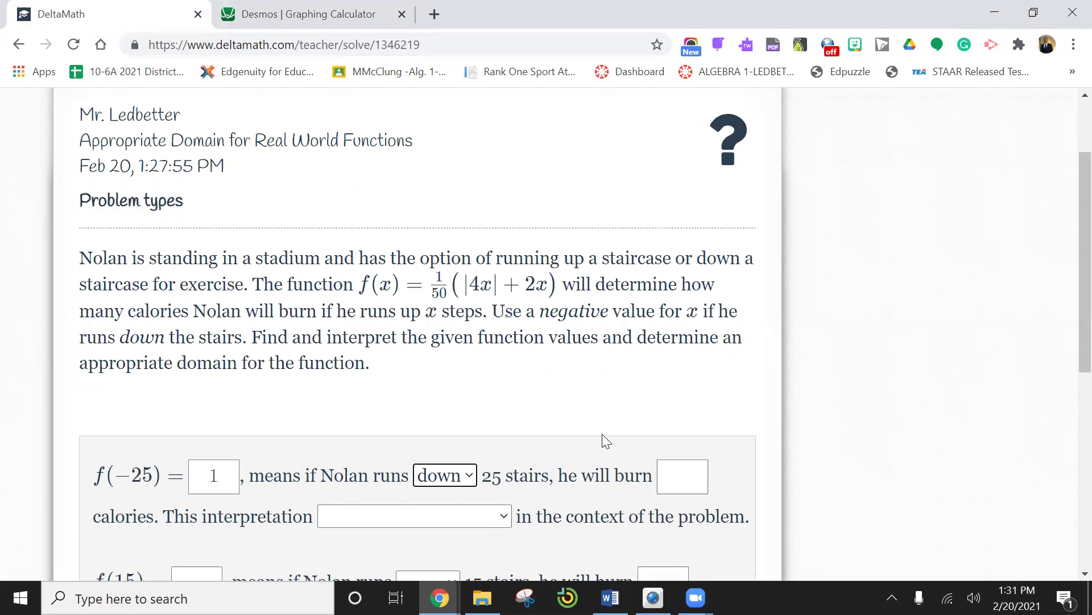
# Enter 1 calorie burned for f(−25) and mark its interpretation as making sense.
pyautogui.scroll(-1, 602, 434)
pyautogui.click(689, 444)
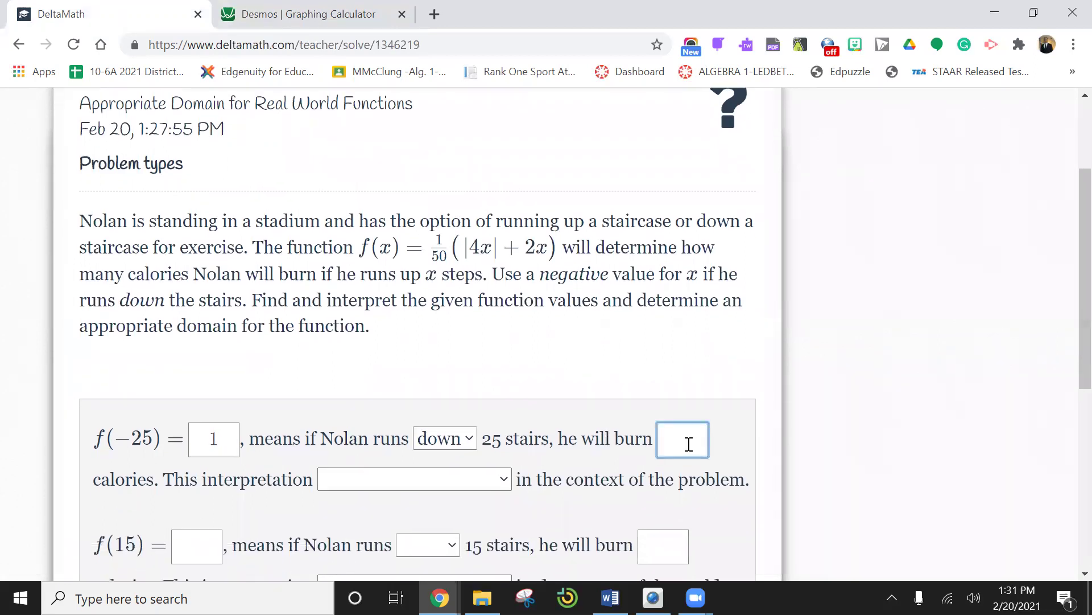
pyautogui.write('1')
pyautogui.scroll(-3, 689, 444)
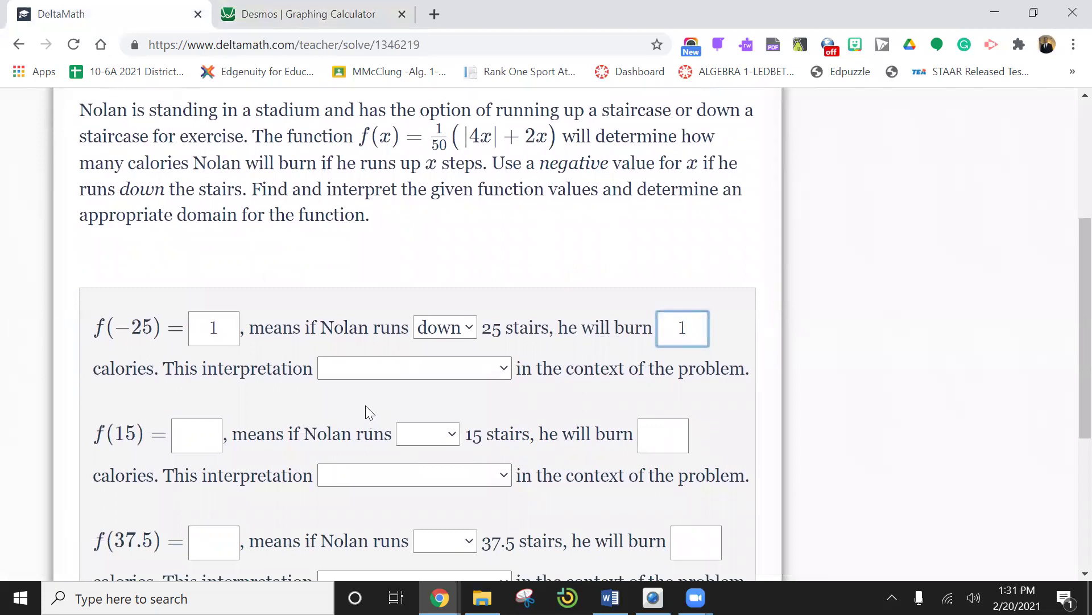
pyautogui.click(499, 367)
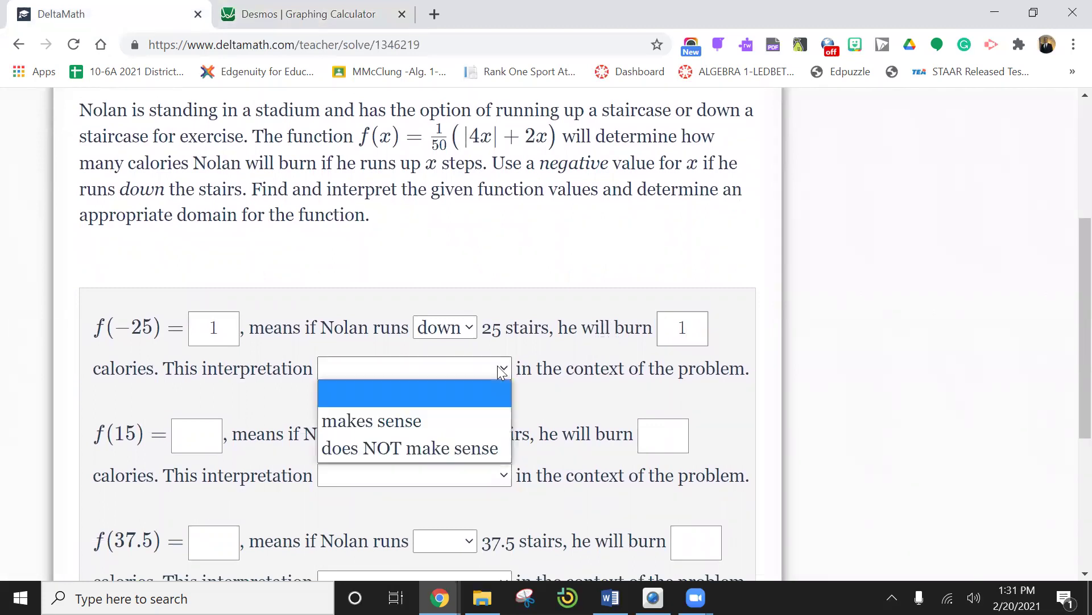
pyautogui.click(448, 428)
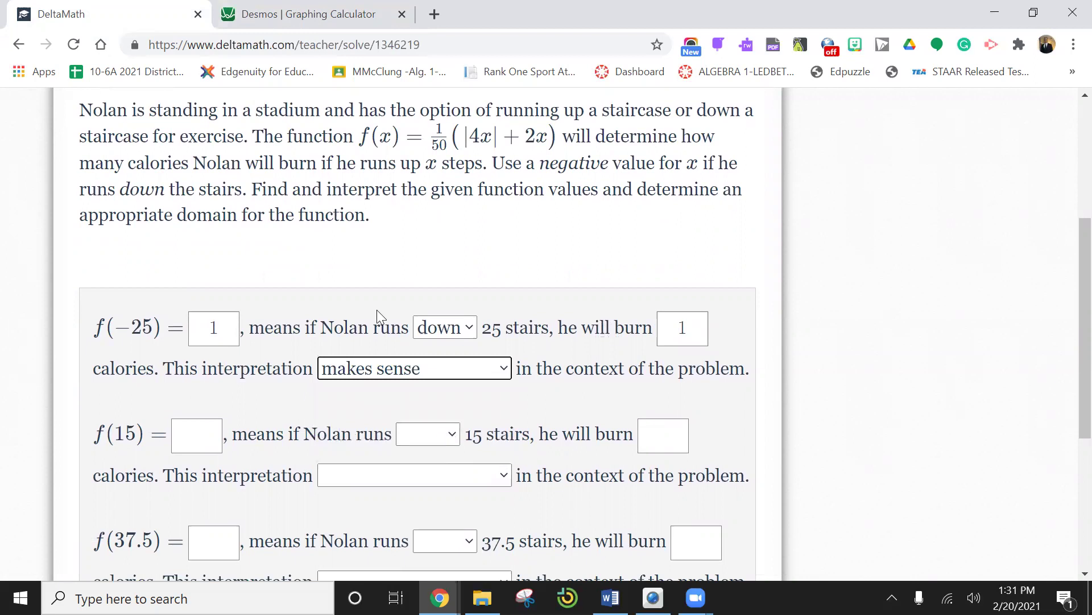
# Change the Desmos table's x value from −25 to 15, giving 1.8, then return to DeltaMath.
pyautogui.click(299, 15)
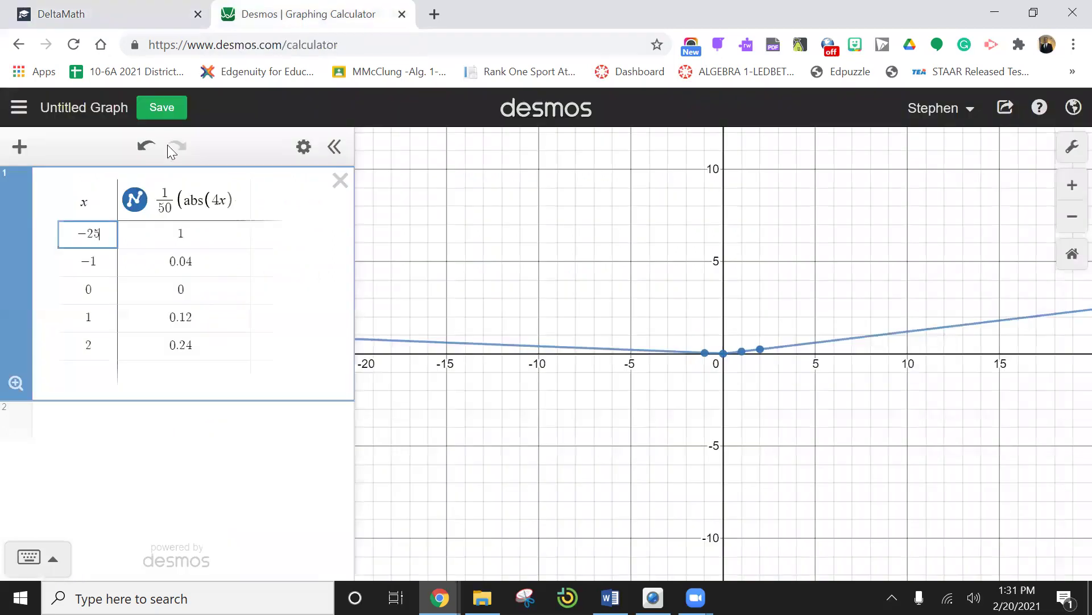
pyautogui.press('BackSpace')
pyautogui.press('BackSpace')
pyautogui.press('BackSpace')
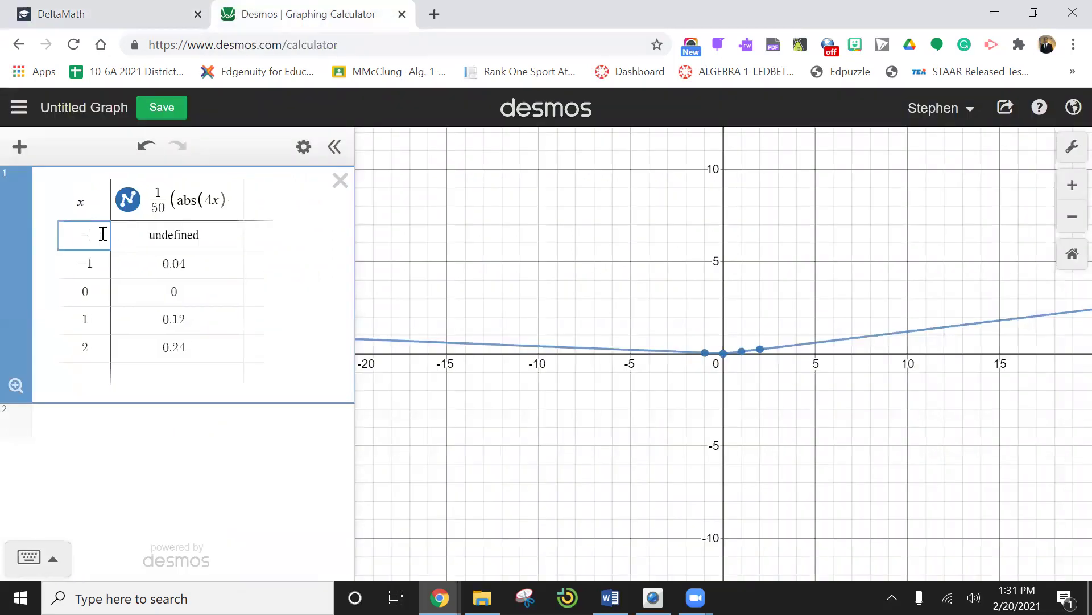
pyautogui.write('15')
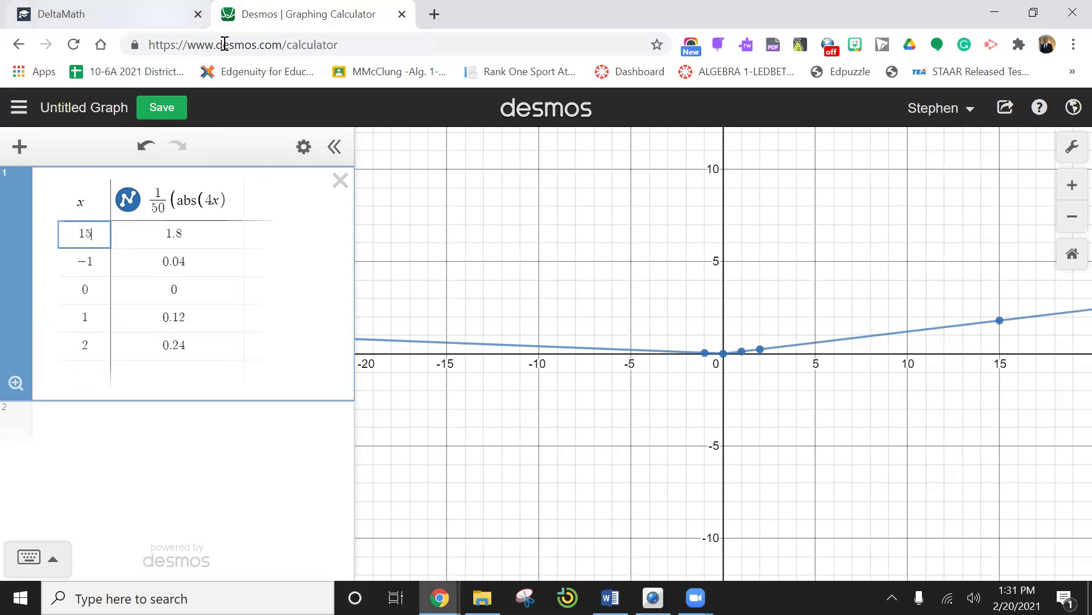
pyautogui.hotkey('ctrl', 'Tab')
# Answer f(15): value 1.8, running up, 1.8 calories burned, interpretation makes sense.
pyautogui.click(200, 427)
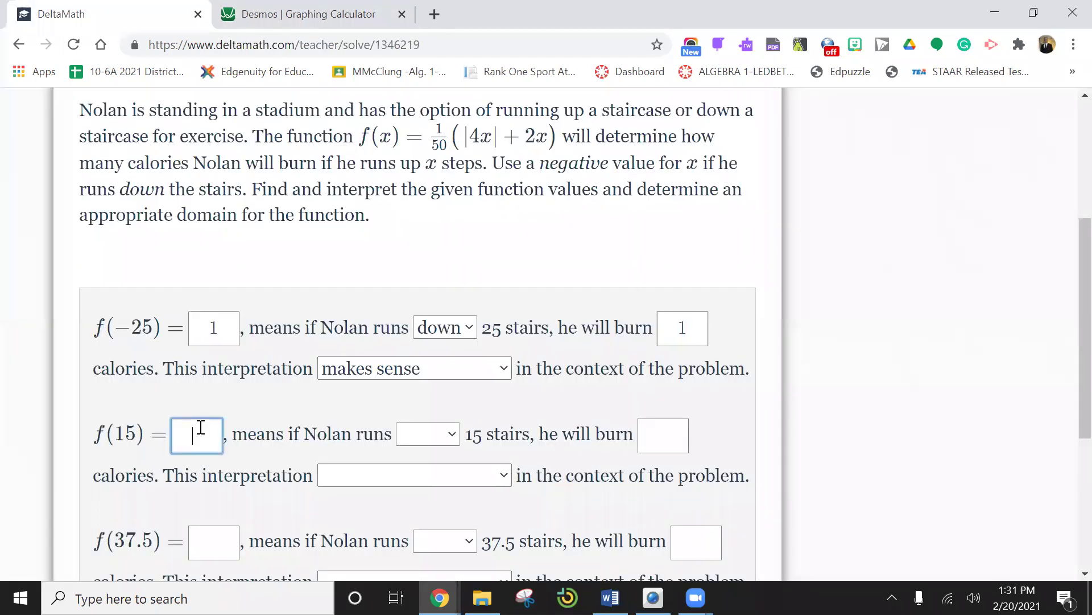
pyautogui.write('1.8')
pyautogui.click(451, 434)
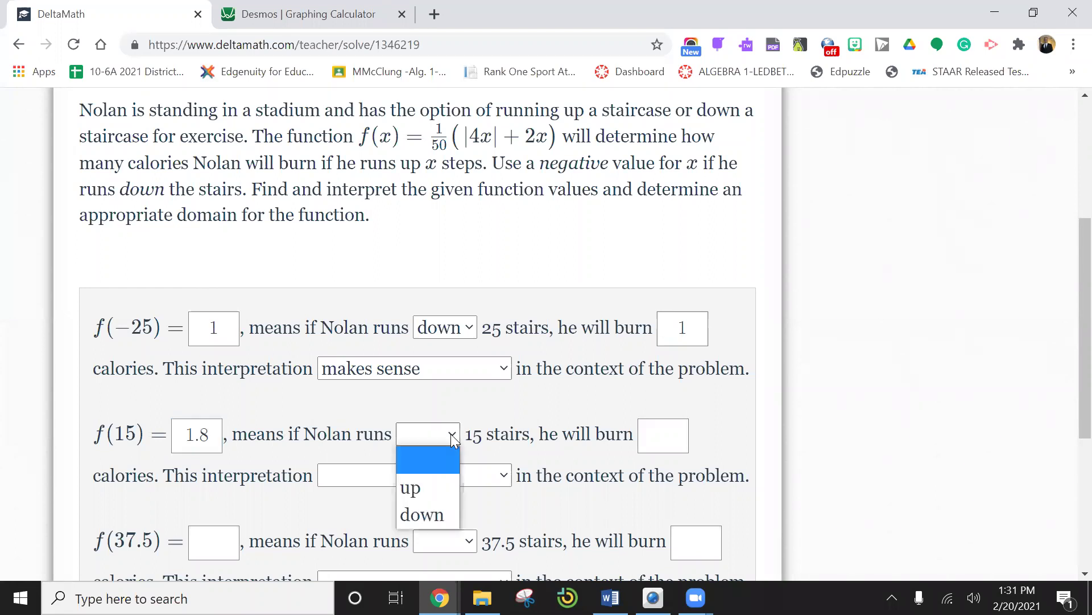
pyautogui.click(427, 487)
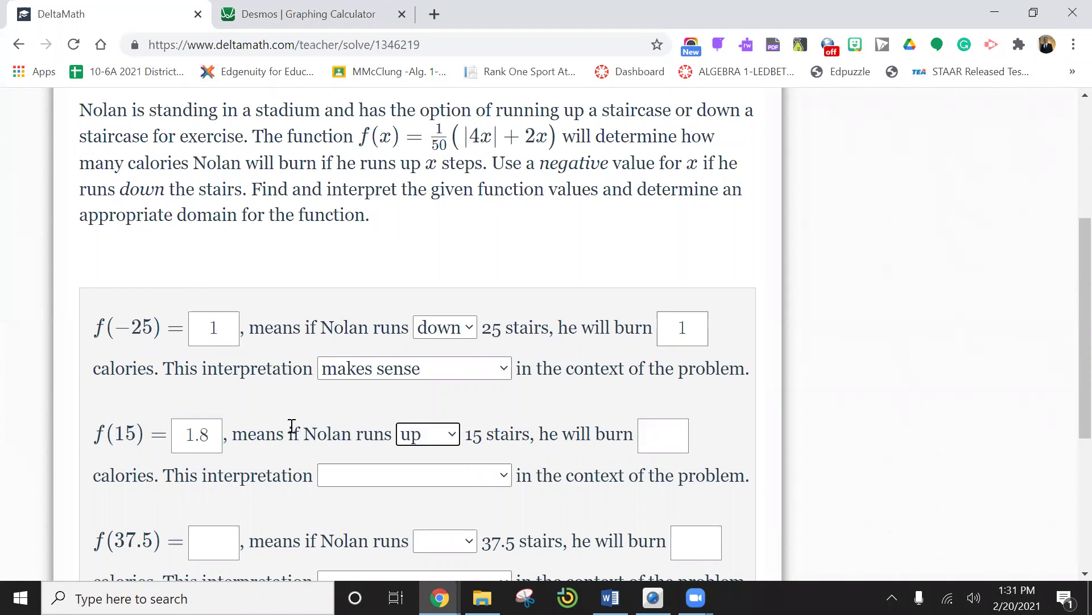
pyautogui.click(656, 437)
pyautogui.write('1')
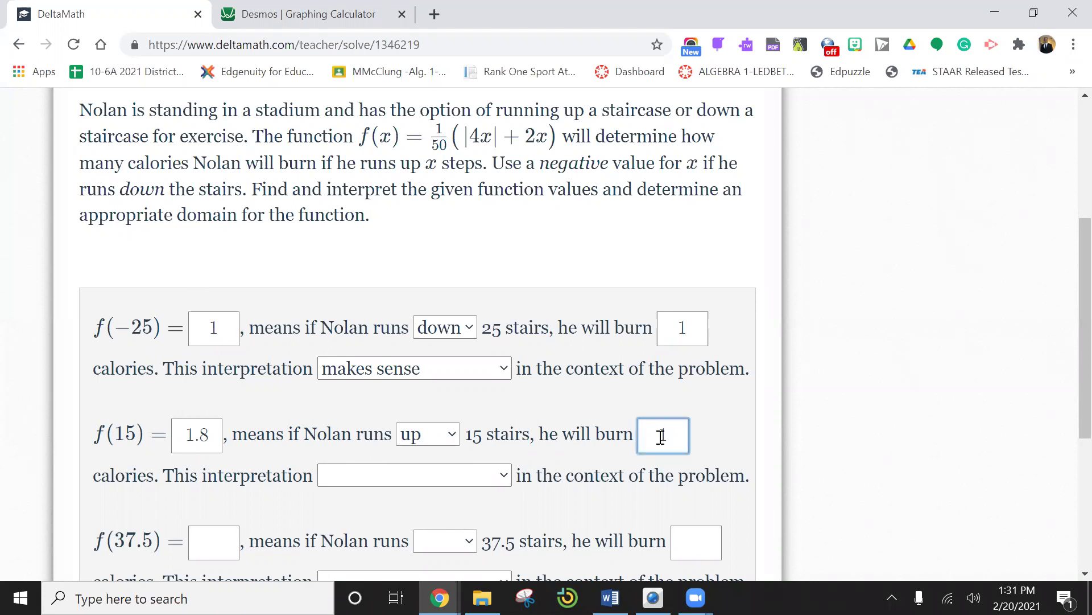
pyautogui.write('.8')
pyautogui.click(503, 475)
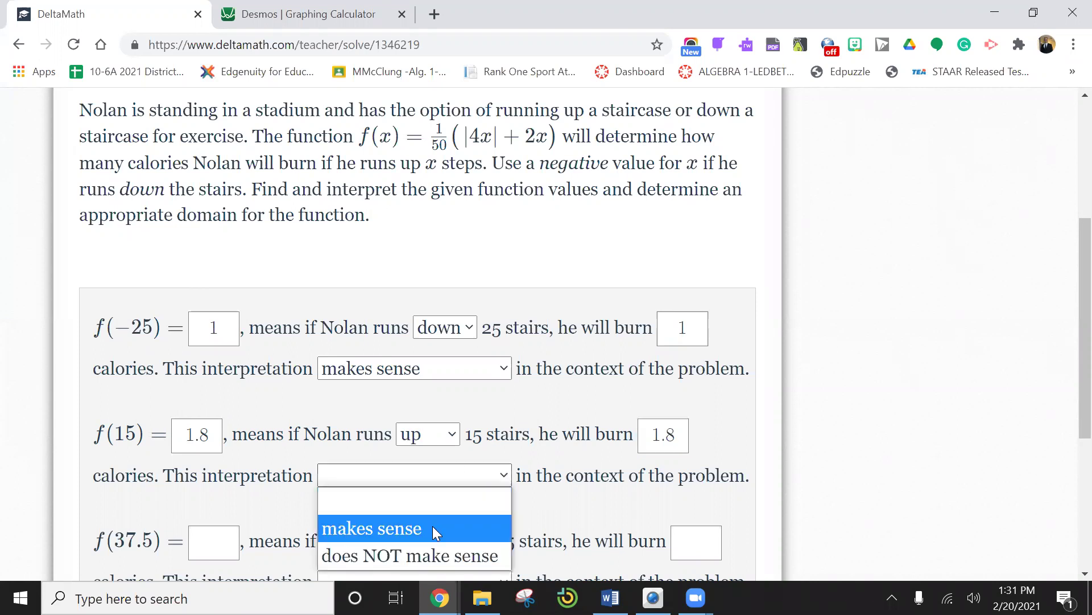
pyautogui.click(432, 526)
pyautogui.scroll(-2, 399, 458)
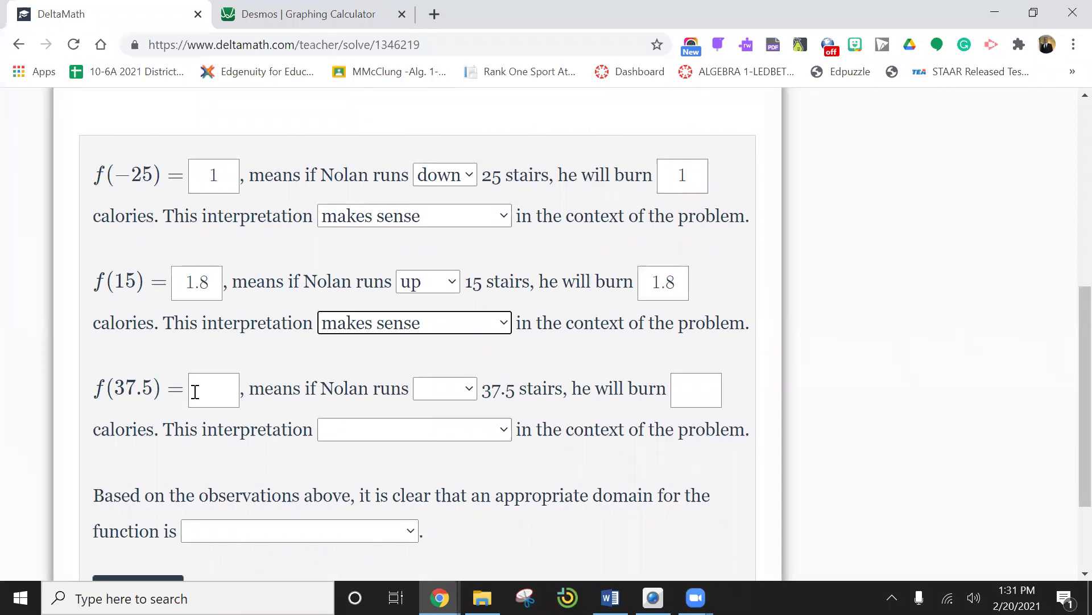
pyautogui.click(304, 33)
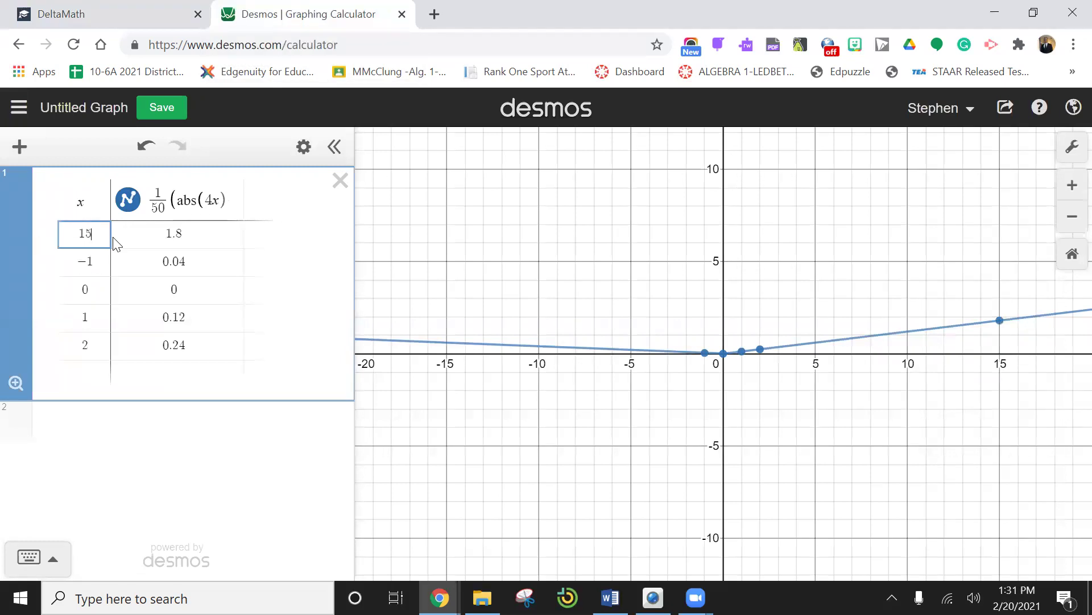
# Evaluate the Desmos table at x = 37.5, giving 4.5, then return to DeltaMath.
pyautogui.press('BackSpace')
pyautogui.press('BackSpace')
pyautogui.write('37.5')
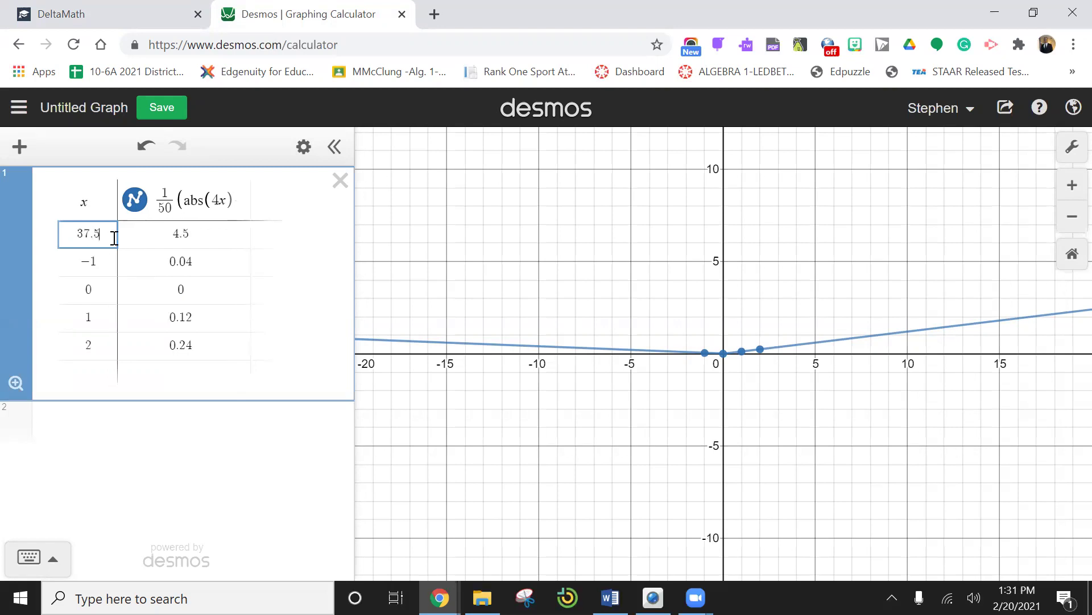
pyautogui.click(123, 16)
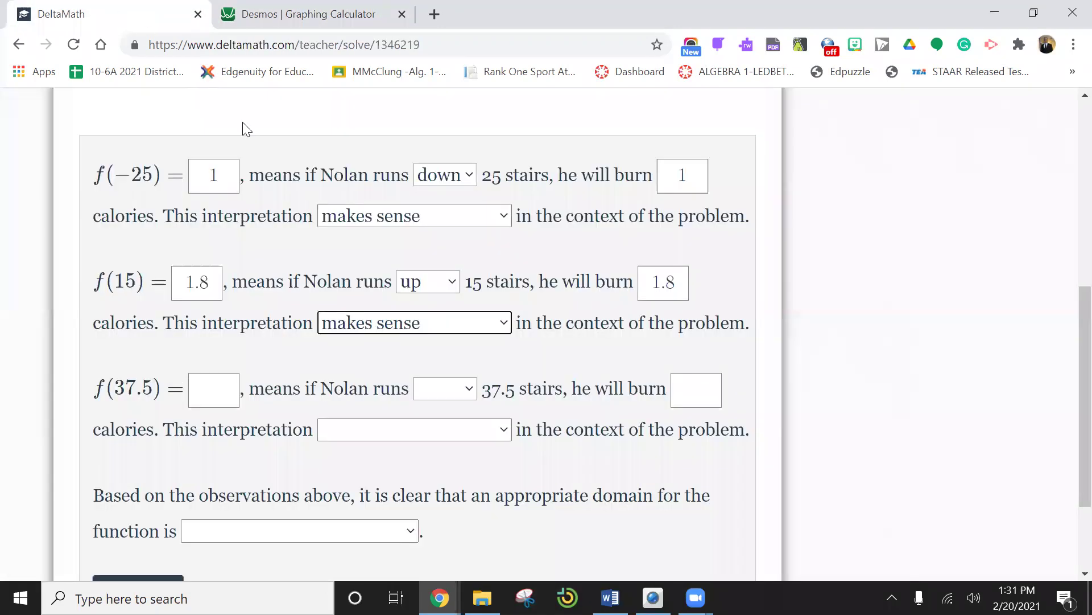
# Answer f(37.5): value 4.5, running up, 4.5 calories, interpretation does NOT make sense.
pyautogui.click(215, 389)
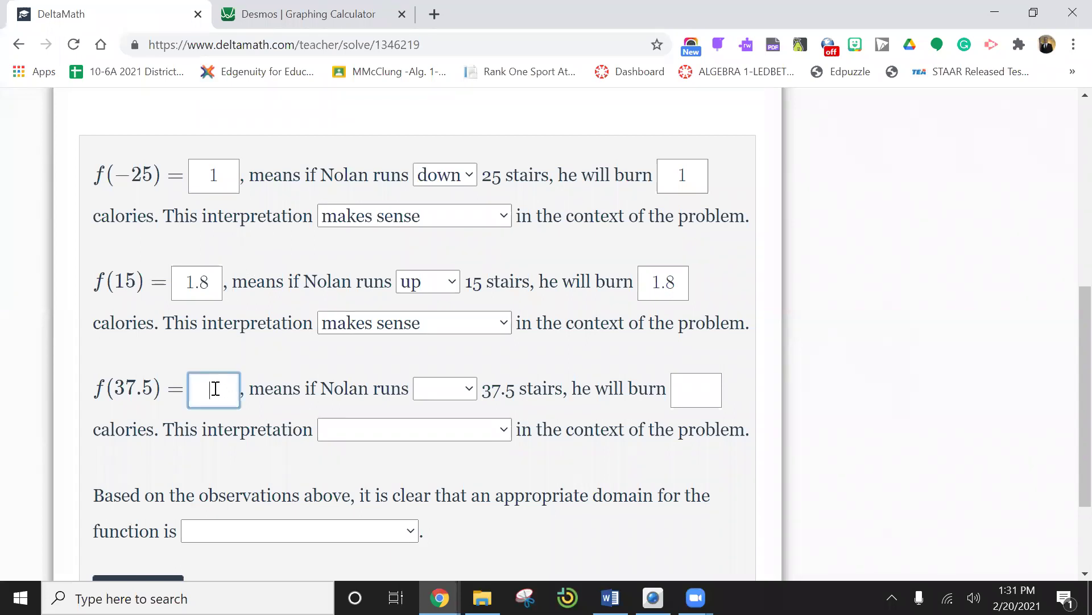
pyautogui.write('4.5')
pyautogui.click(468, 388)
pyautogui.click(443, 443)
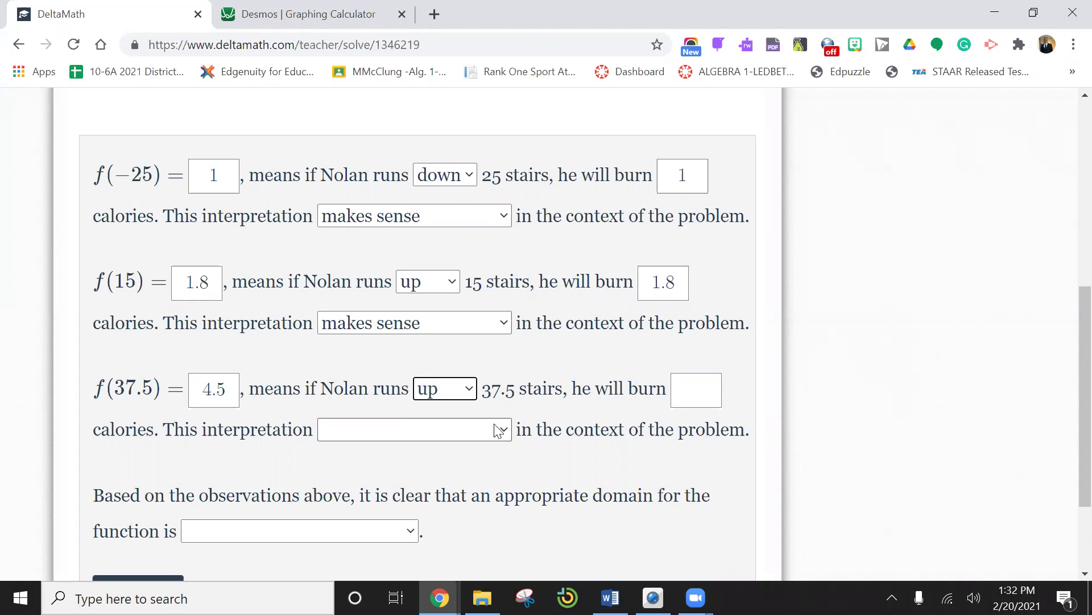
pyautogui.click(683, 389)
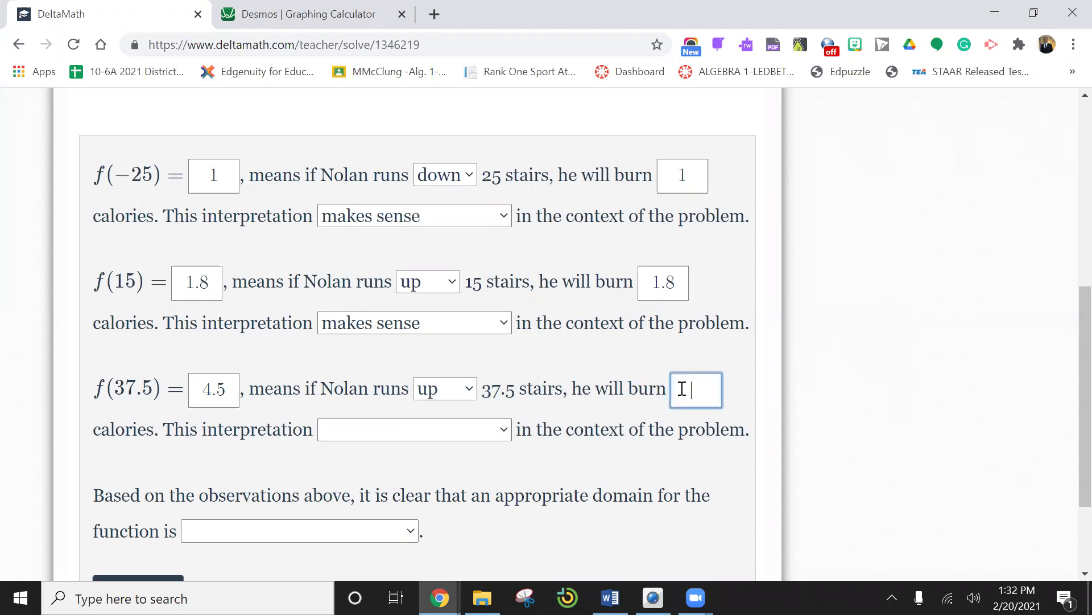
pyautogui.write('4.5')
pyautogui.click(508, 436)
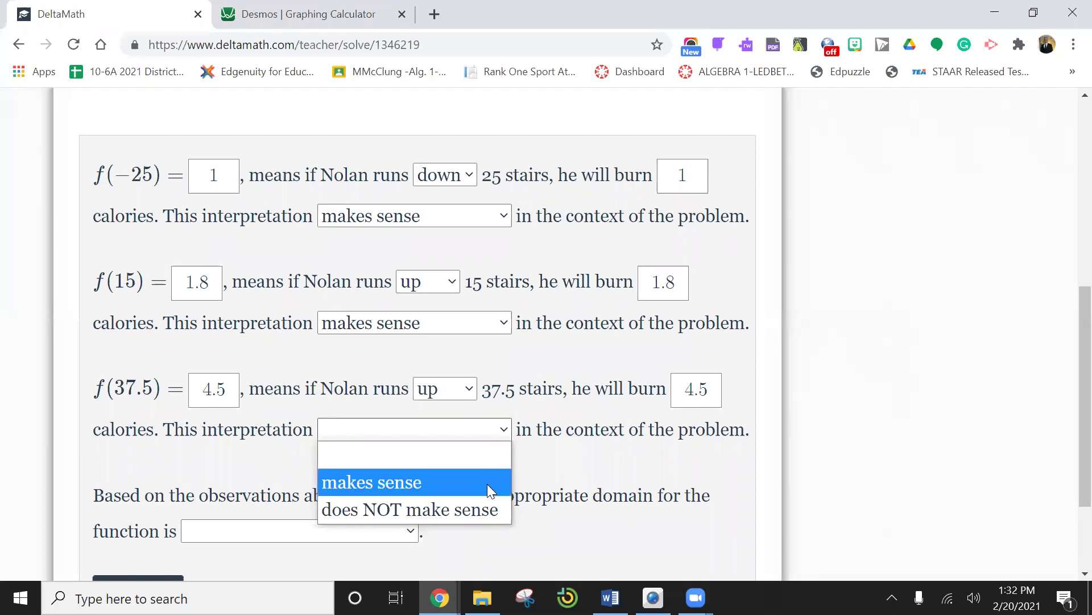
pyautogui.click(477, 504)
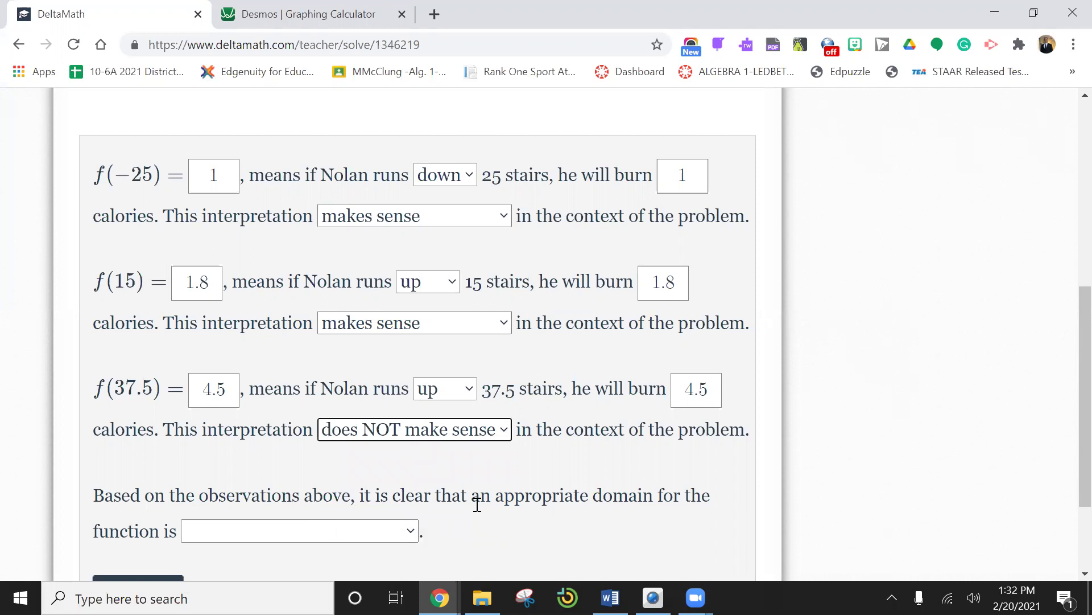
# Set the stairs function's domain to 'integers' and submit the answer.
pyautogui.click(412, 535)
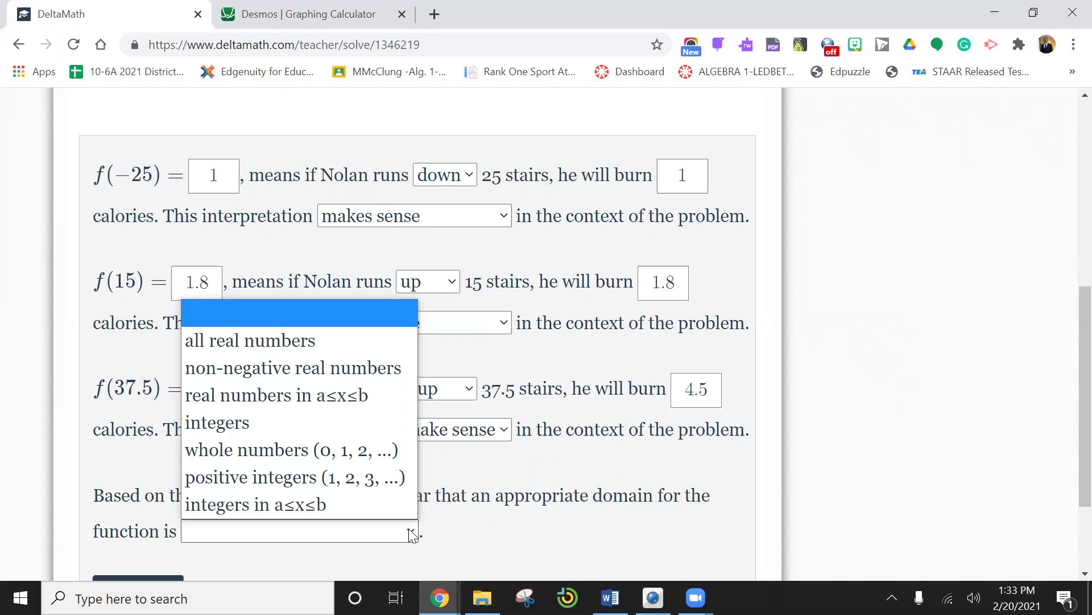
pyautogui.click(199, 424)
pyautogui.scroll(-3, 522, 405)
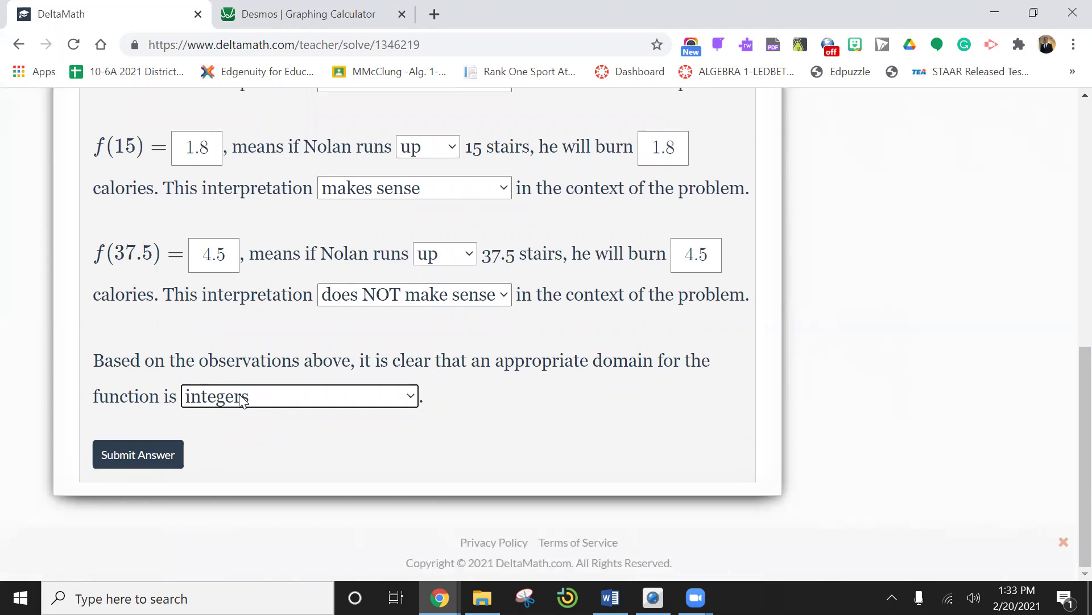
pyautogui.click(149, 454)
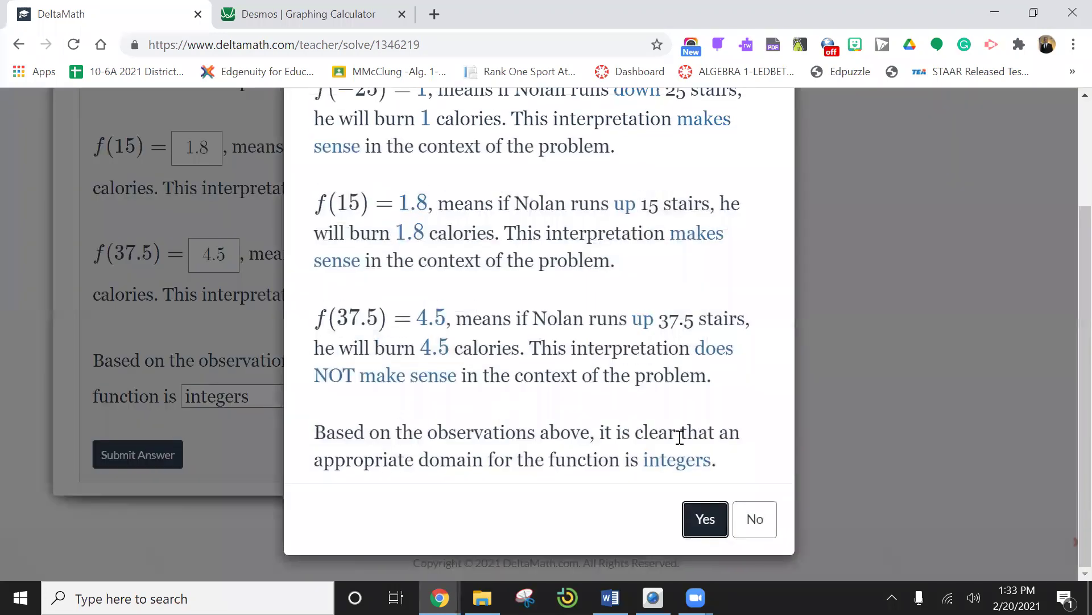
# Confirm the submission and scroll through the graded solution and discrete-points graph.
pyautogui.click(703, 519)
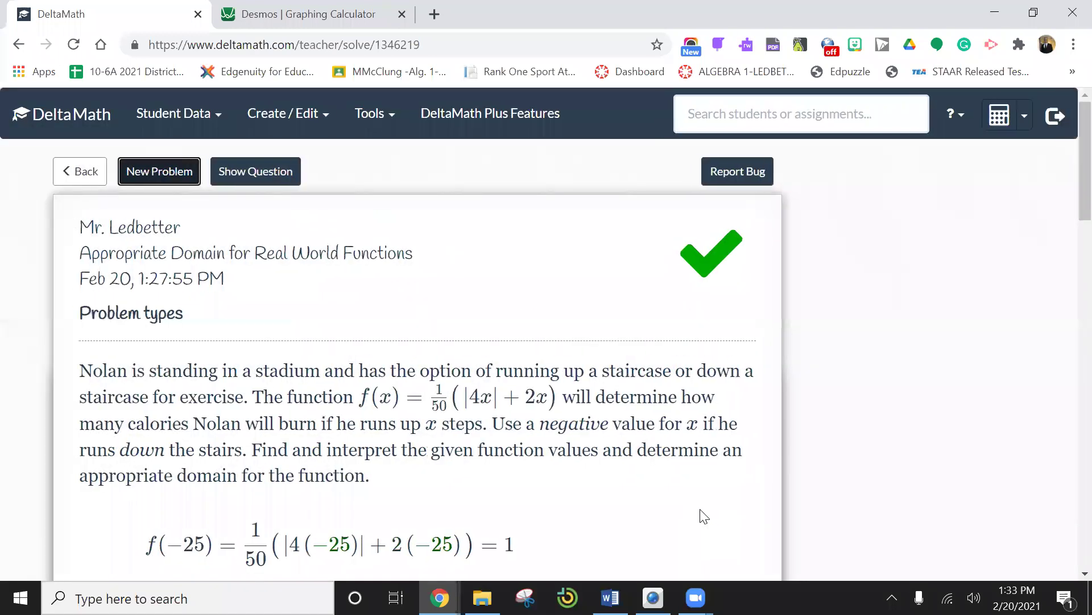
pyautogui.scroll(-6, 702, 512)
pyautogui.scroll(-6, 705, 490)
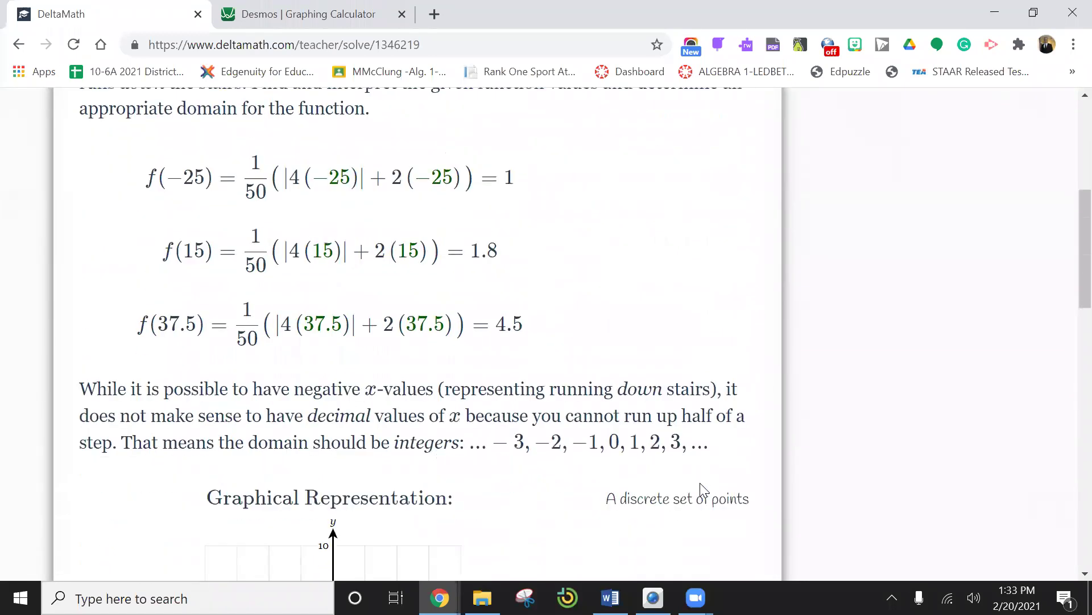
pyautogui.scroll(-10, 704, 474)
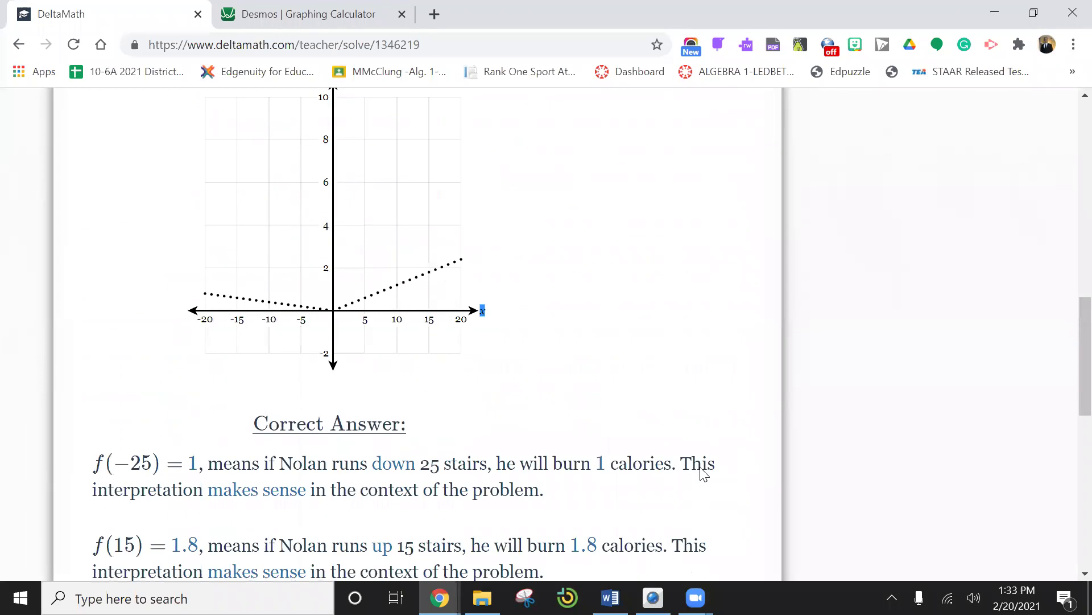
pyautogui.scroll(-3, 710, 416)
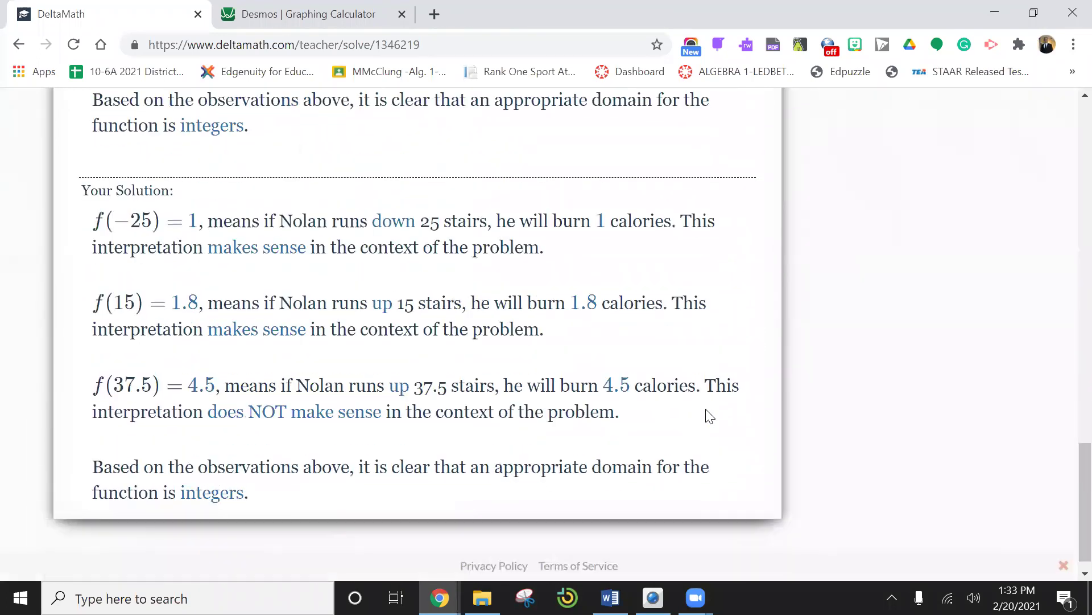
pyautogui.scroll(16, 709, 416)
pyautogui.scroll(8, 706, 410)
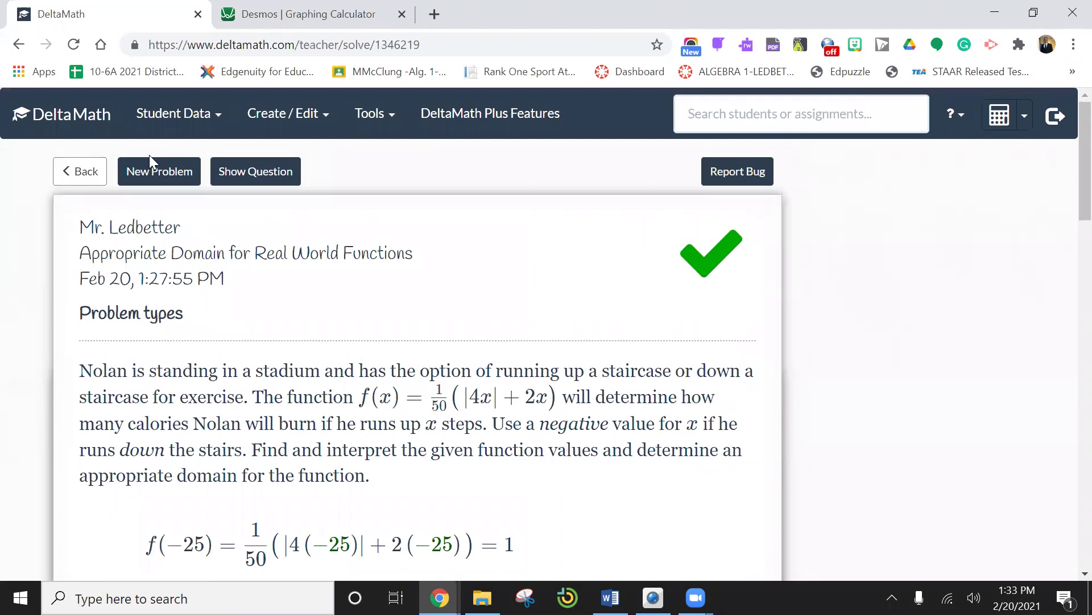
# Load a new problem and look over Justin's hiking elevation questions and domain options, choosing no domain.
pyautogui.click(149, 171)
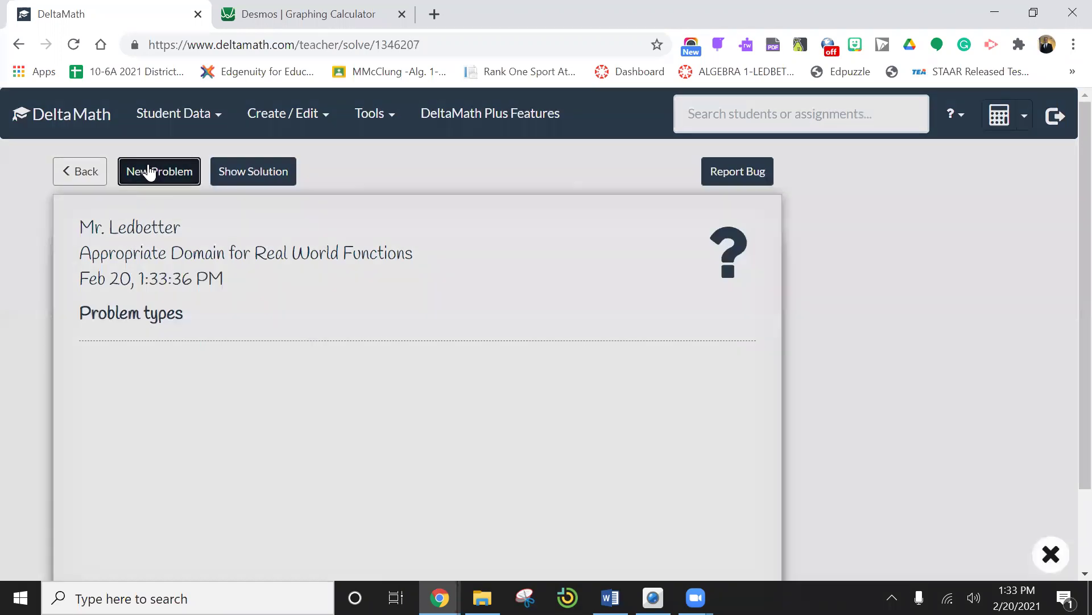
pyautogui.scroll(-3, 350, 333)
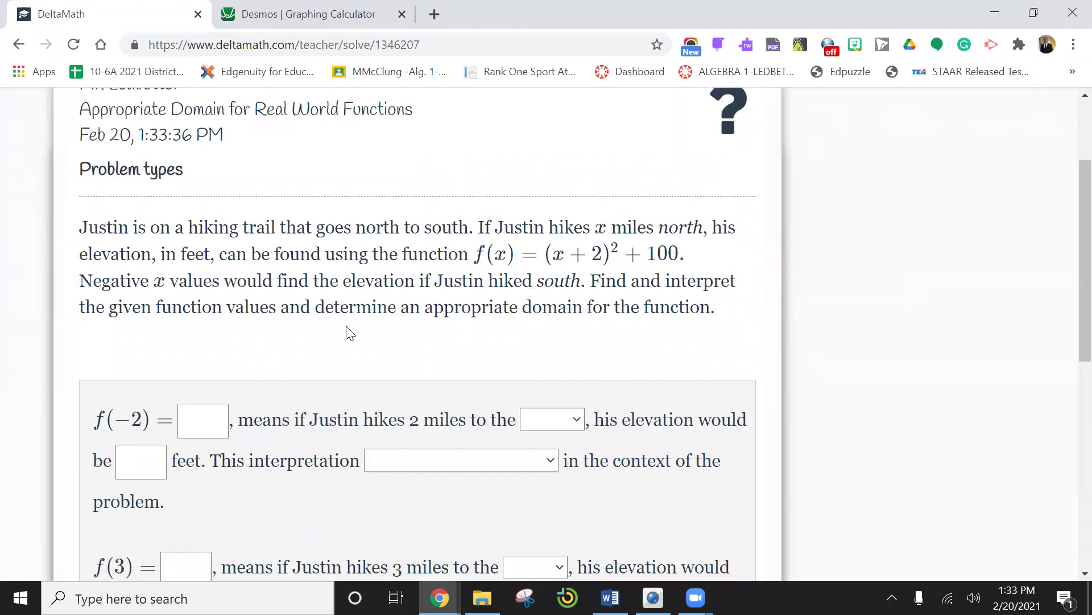
pyautogui.scroll(-4, 350, 332)
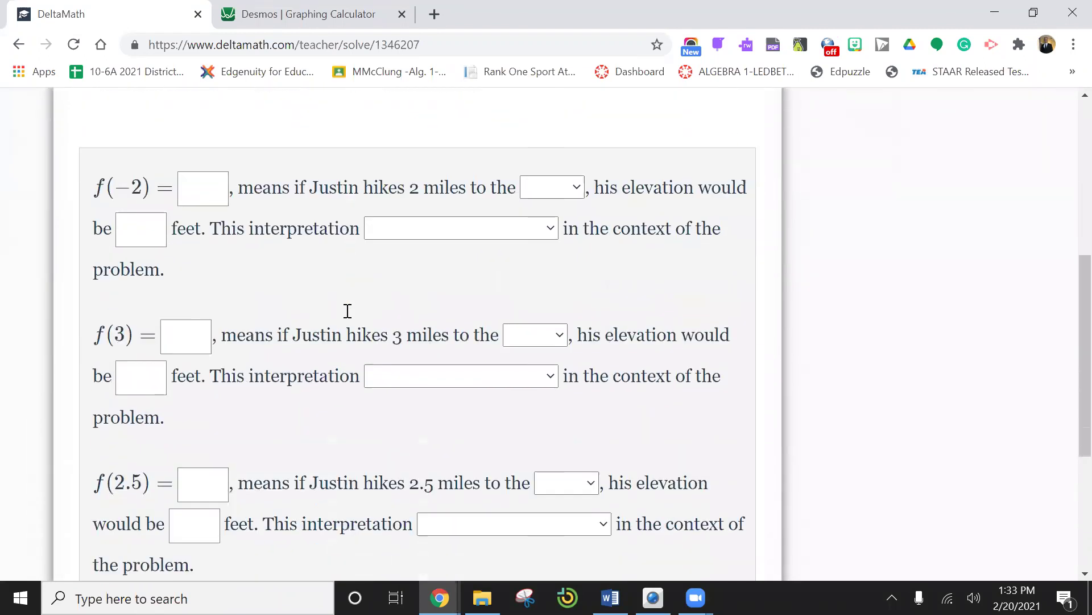
pyautogui.scroll(-1, 346, 297)
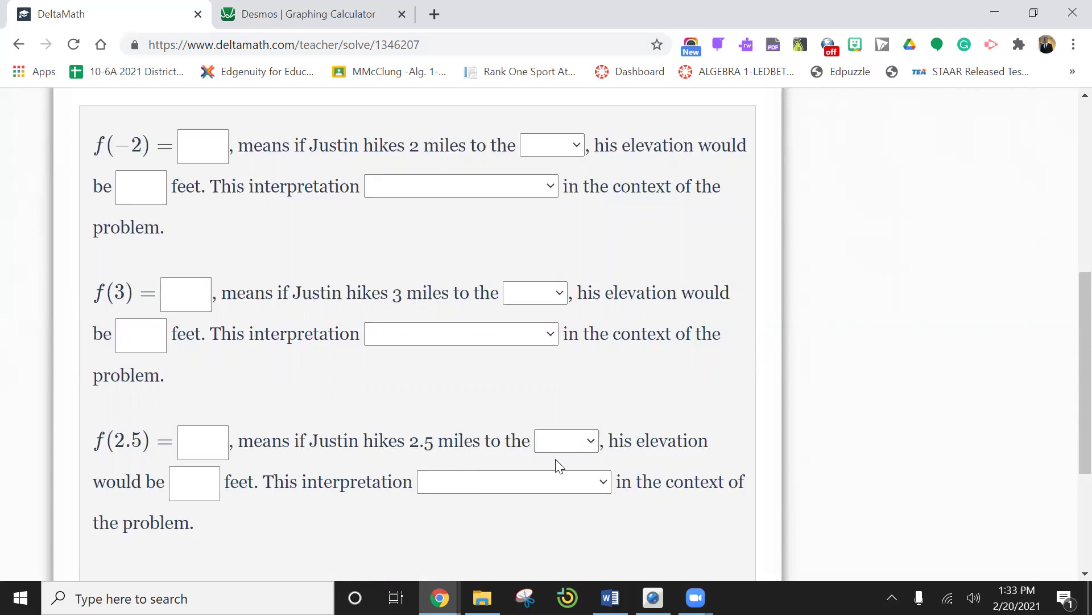
pyautogui.scroll(-4, 464, 477)
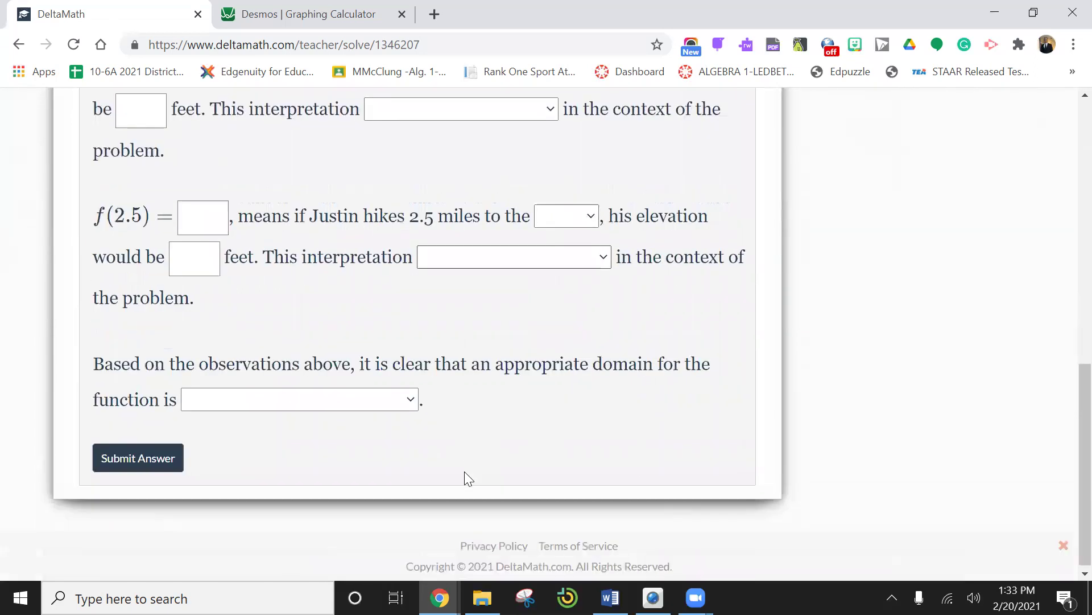
pyautogui.click(408, 399)
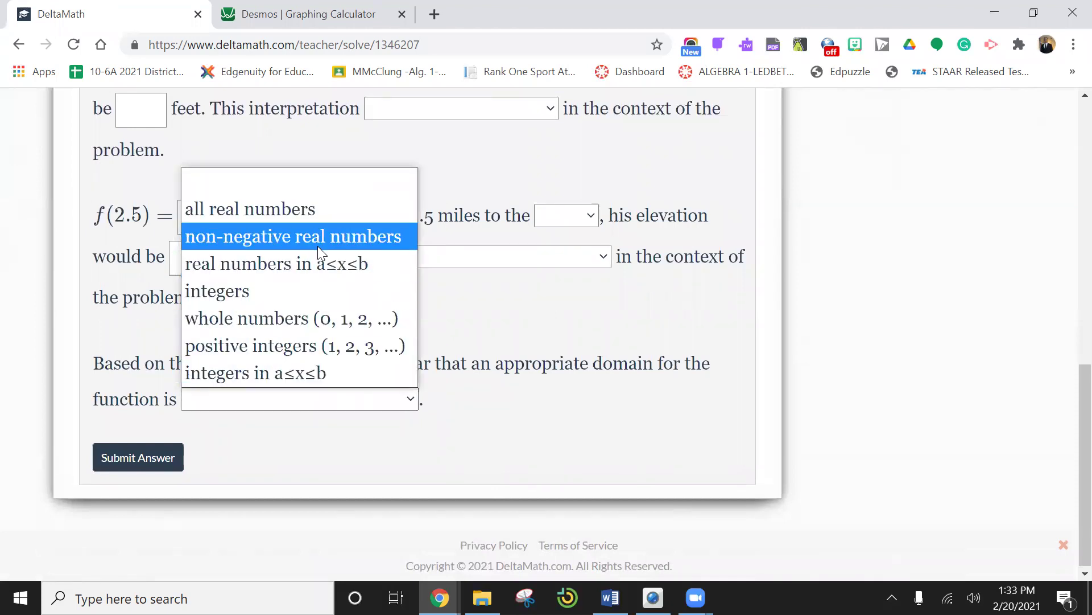
pyautogui.click(605, 435)
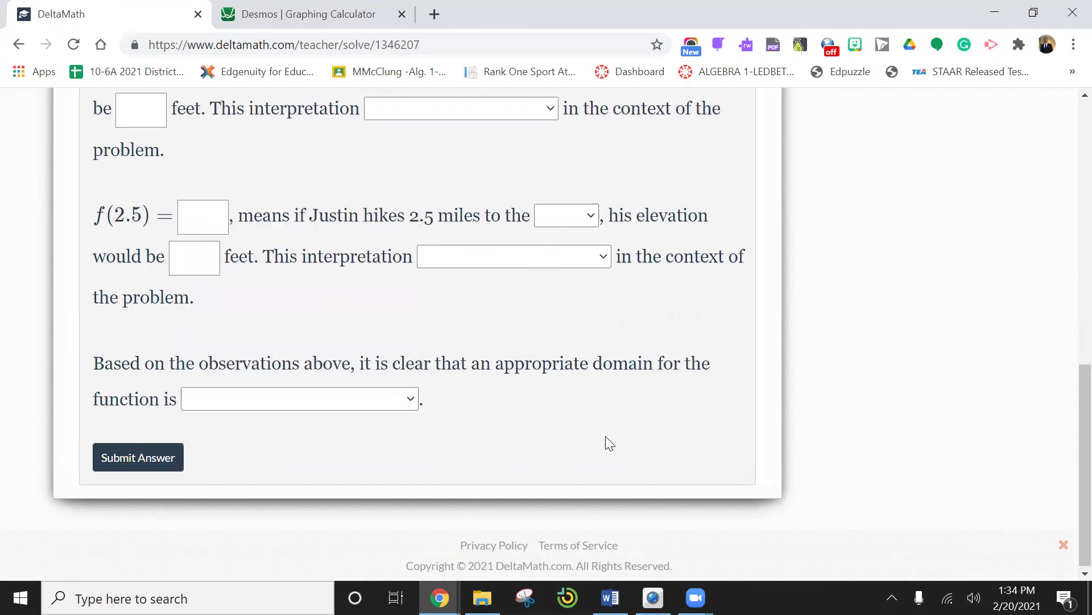
pyautogui.scroll(6, 606, 436)
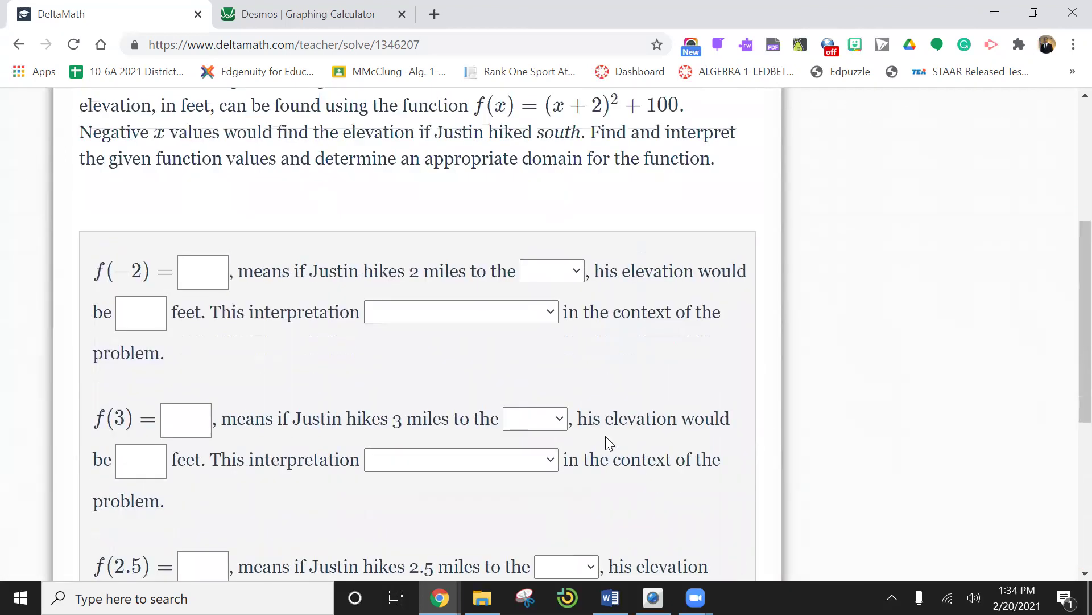